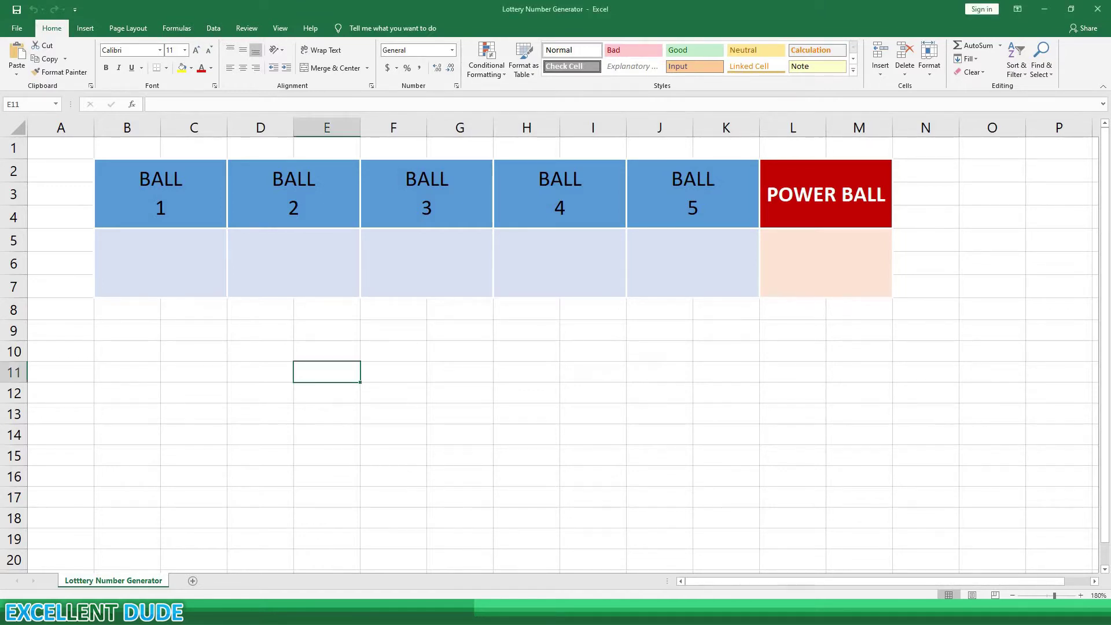
Step: Enter 1, 2, 3 in B10:B12 and extend the series down to 69 in B78
click(127, 352)
text(1)
key(Return)
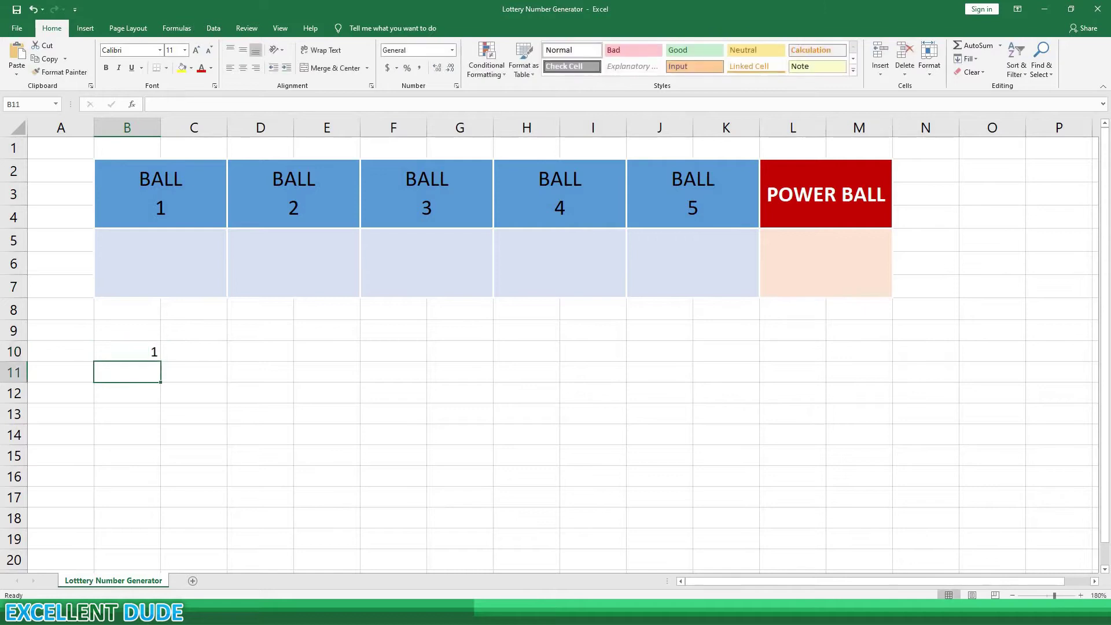
text(2)
key(Return)
text(3)
key(Return)
drag(128, 351, 166, 563)
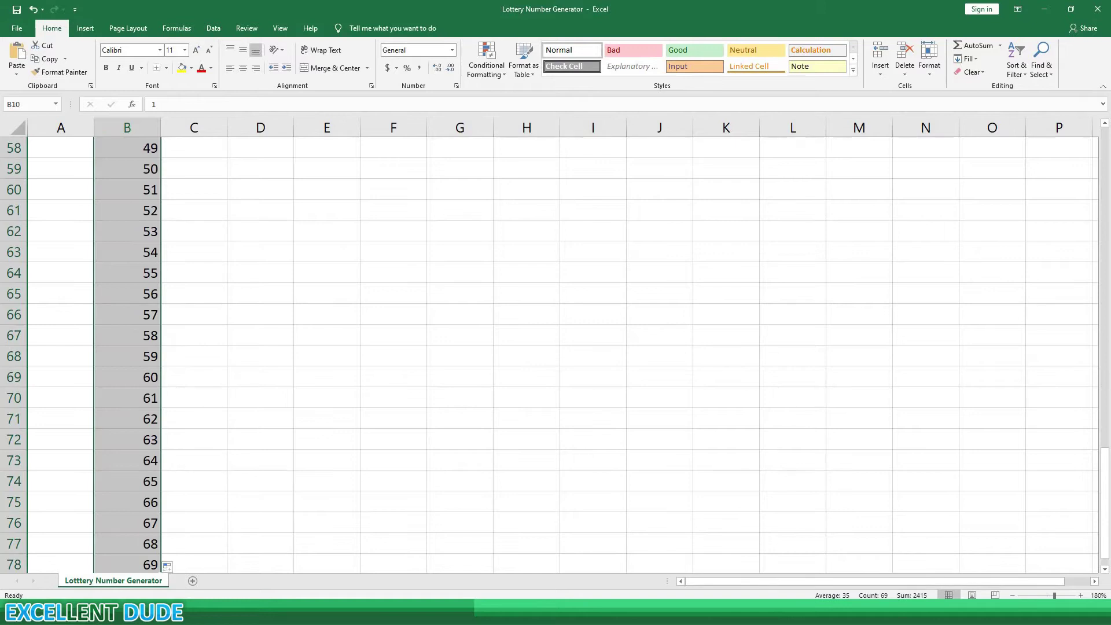
scroll(550, 353, up, 19)
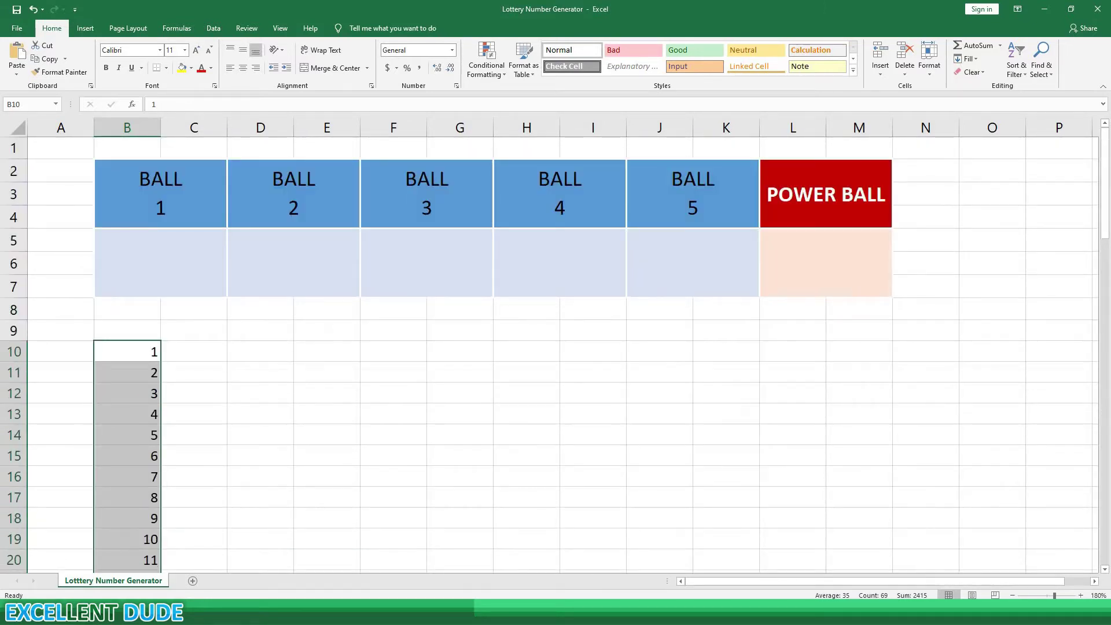
Step: Enter =RAND() in A10 and copy it down to A78 beside every ball number
click(61, 351)
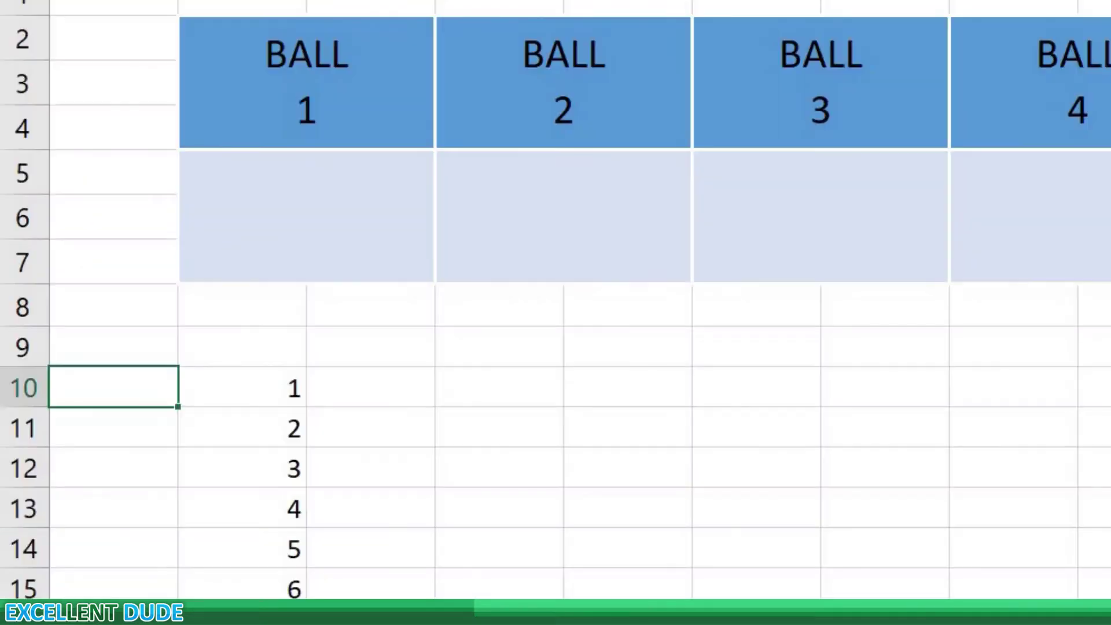
text(=RAND)
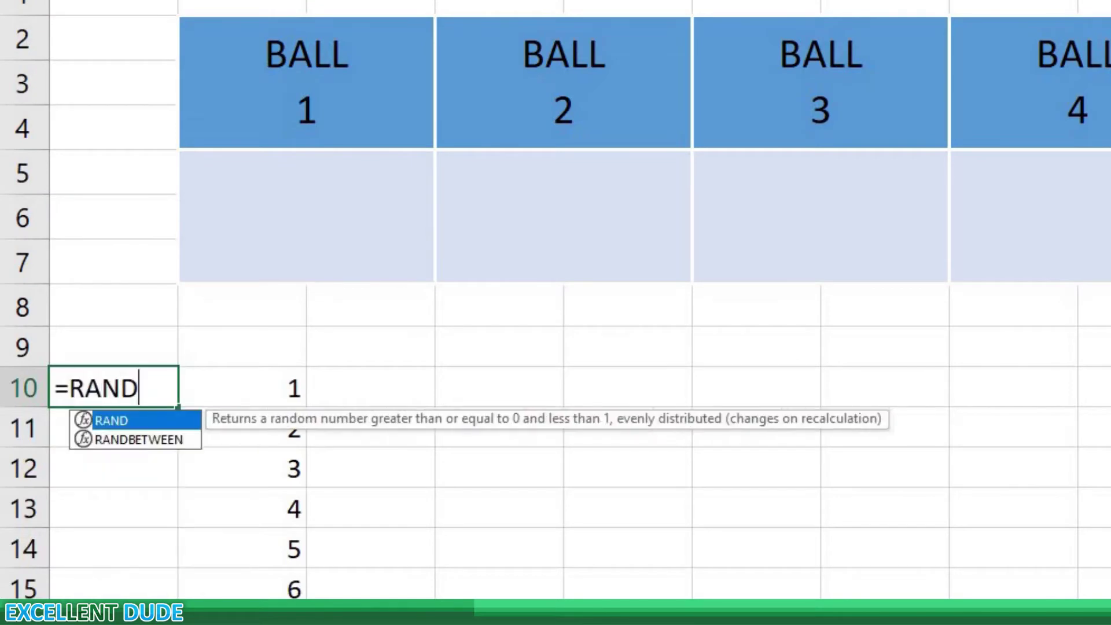
text(())
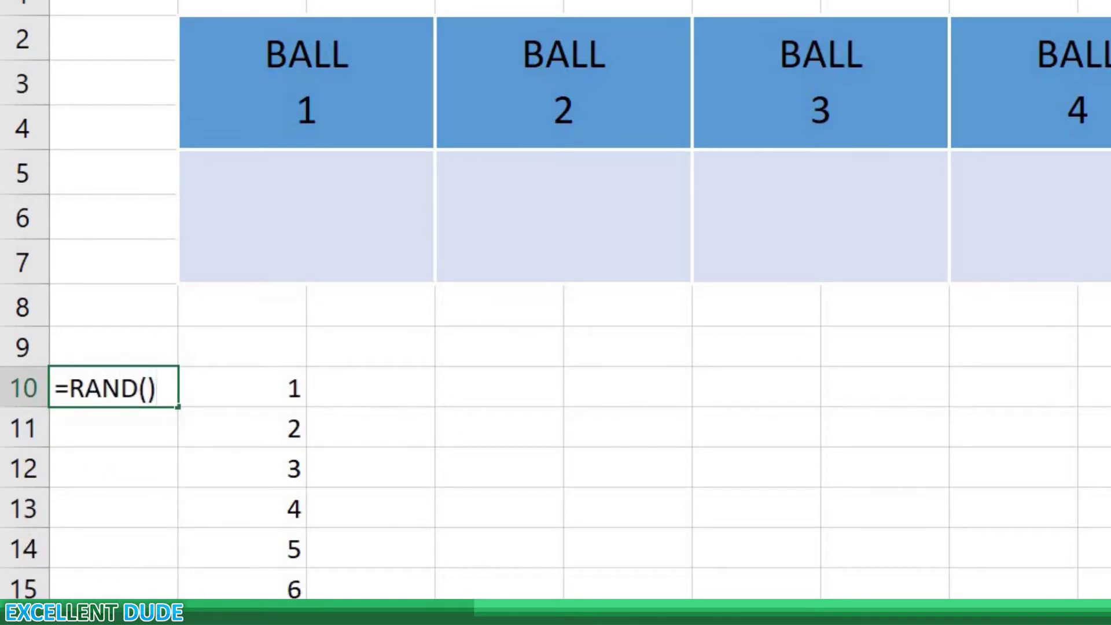
key(Return)
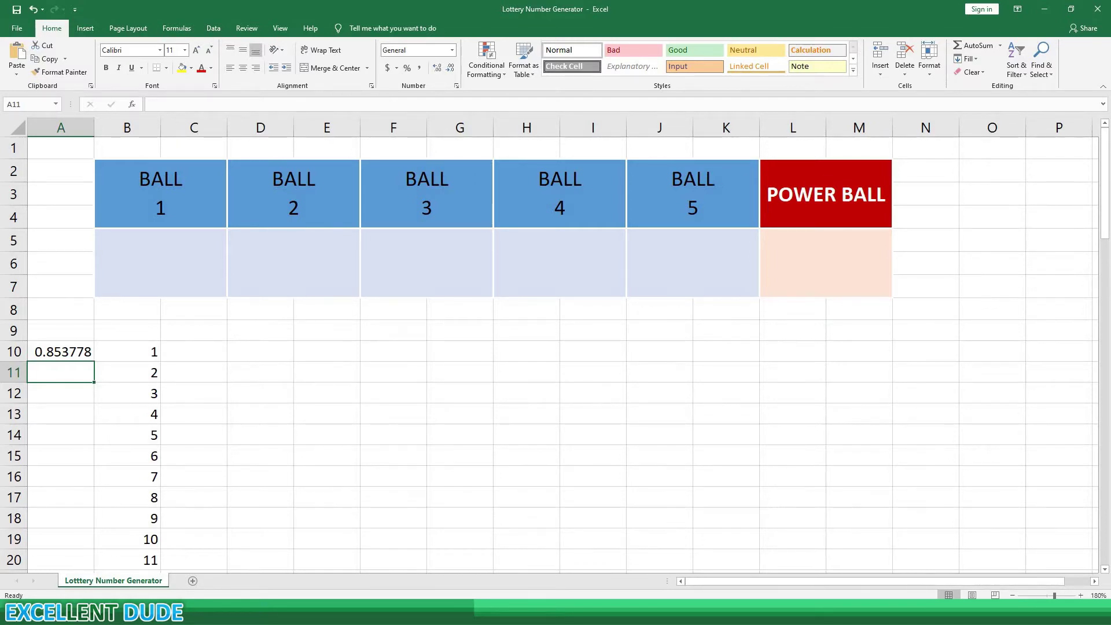
click(61, 351)
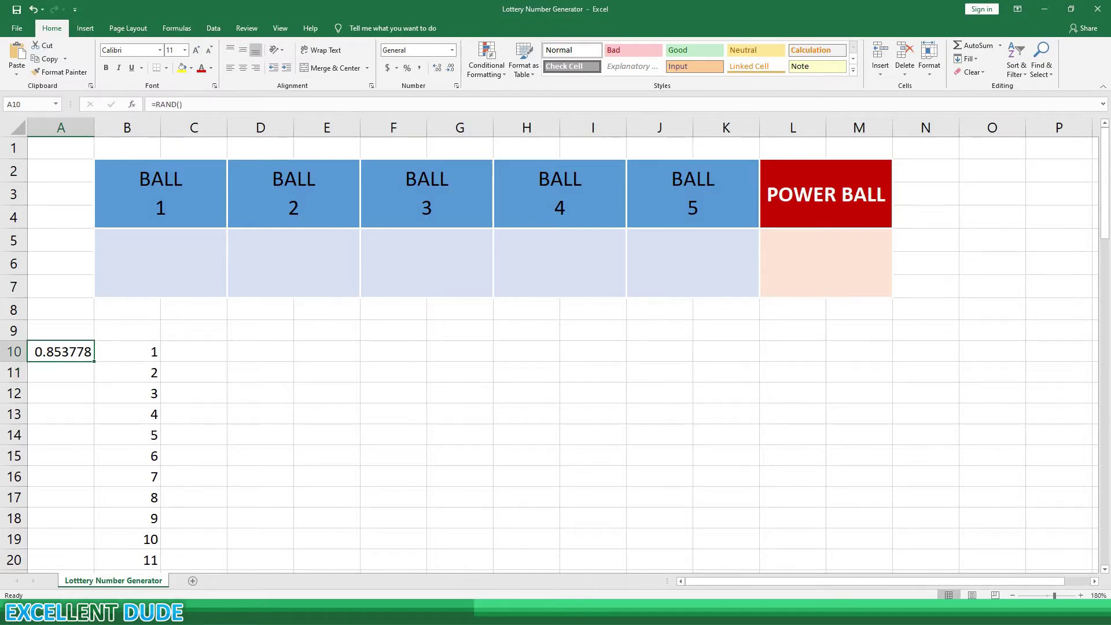
double_click(94, 361)
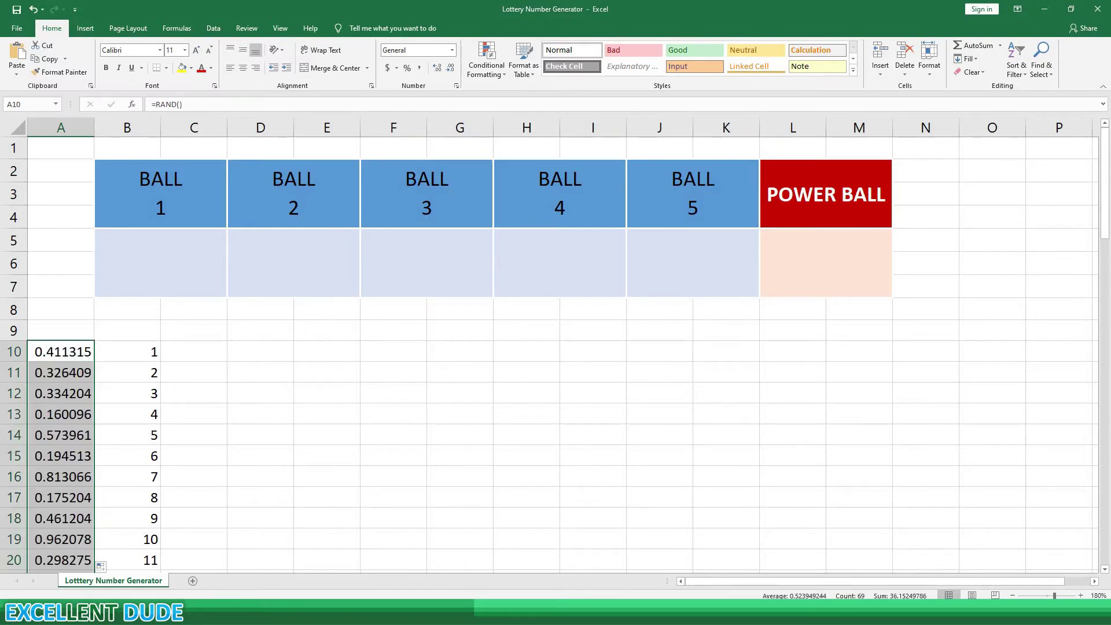
click(194, 372)
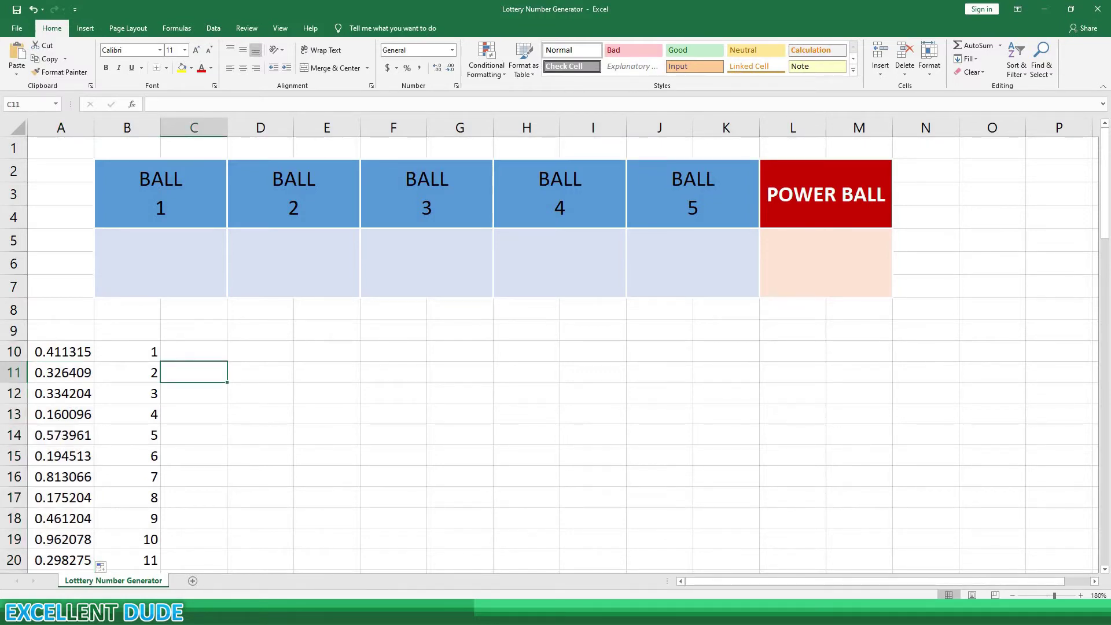
scroll(554, 351, down, 14)
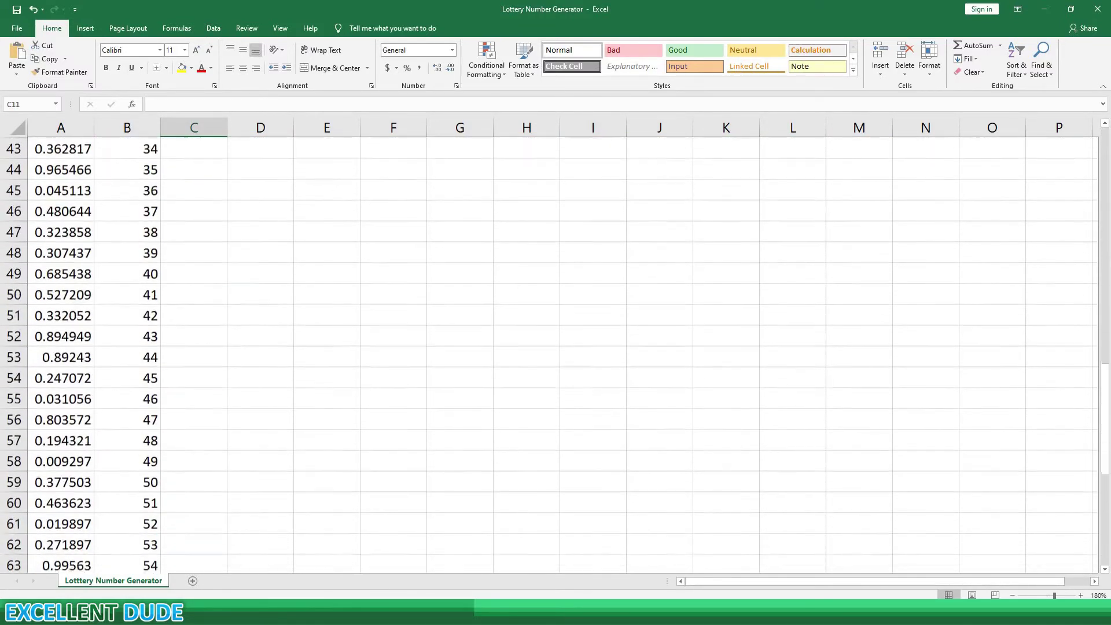
scroll(554, 351, up, 14)
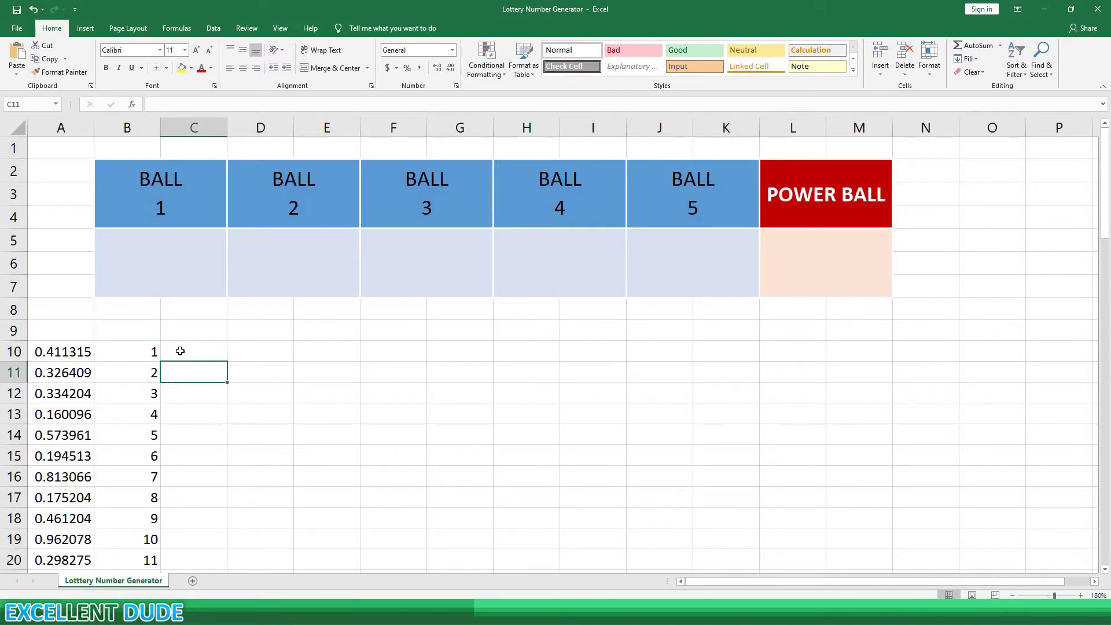
Step: Select A10:B78 and name it DrawList in the Name Box
drag(85, 352, 152, 522)
text(Dr)
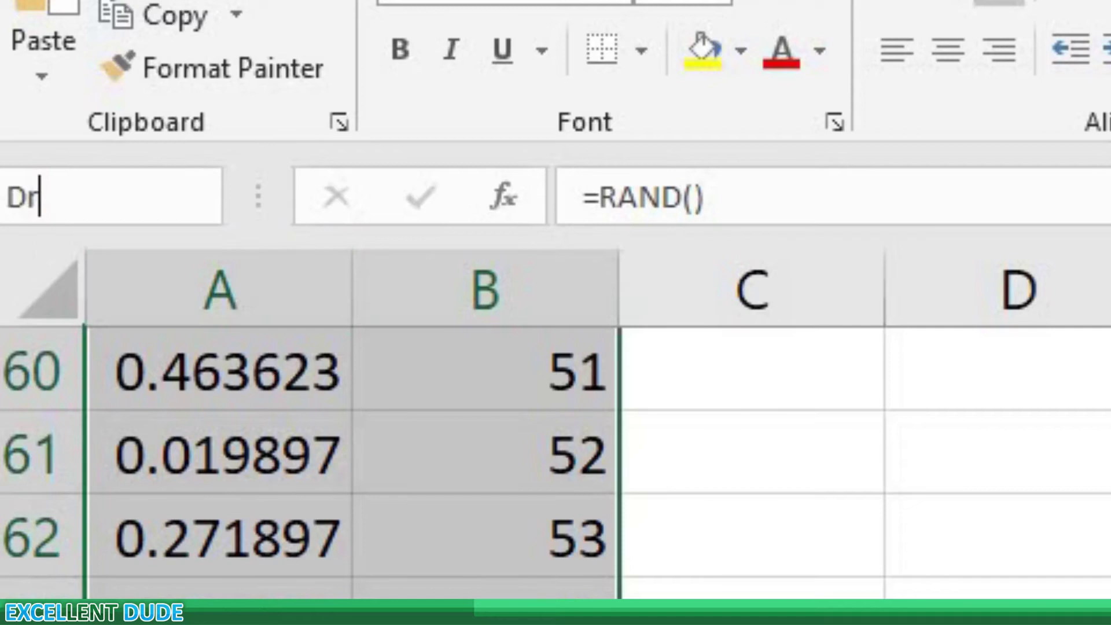
text(awList)
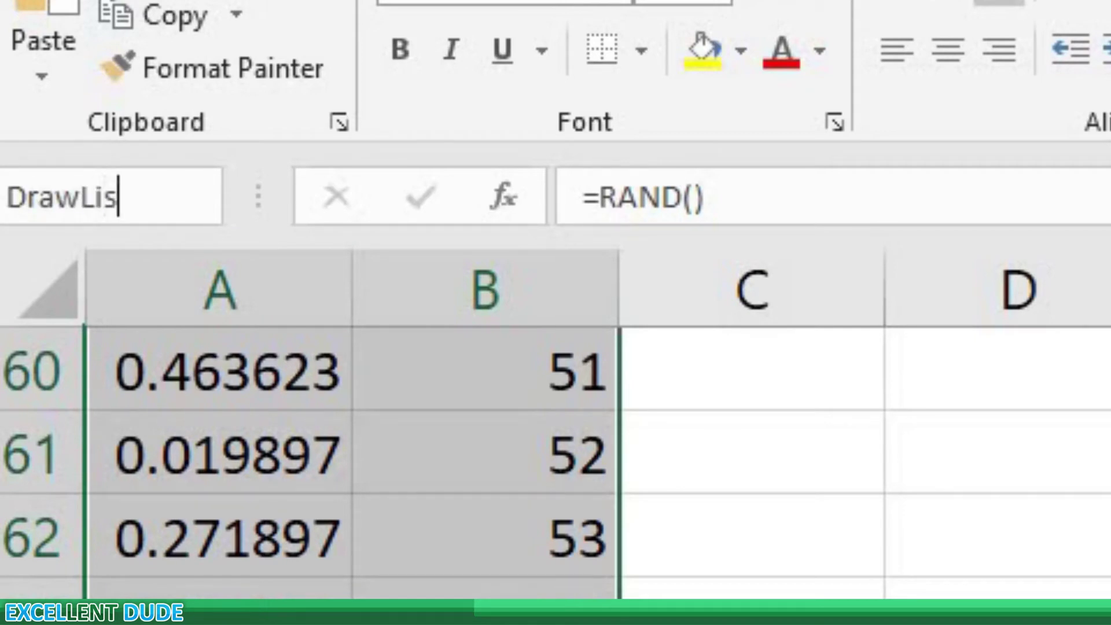
key(Return)
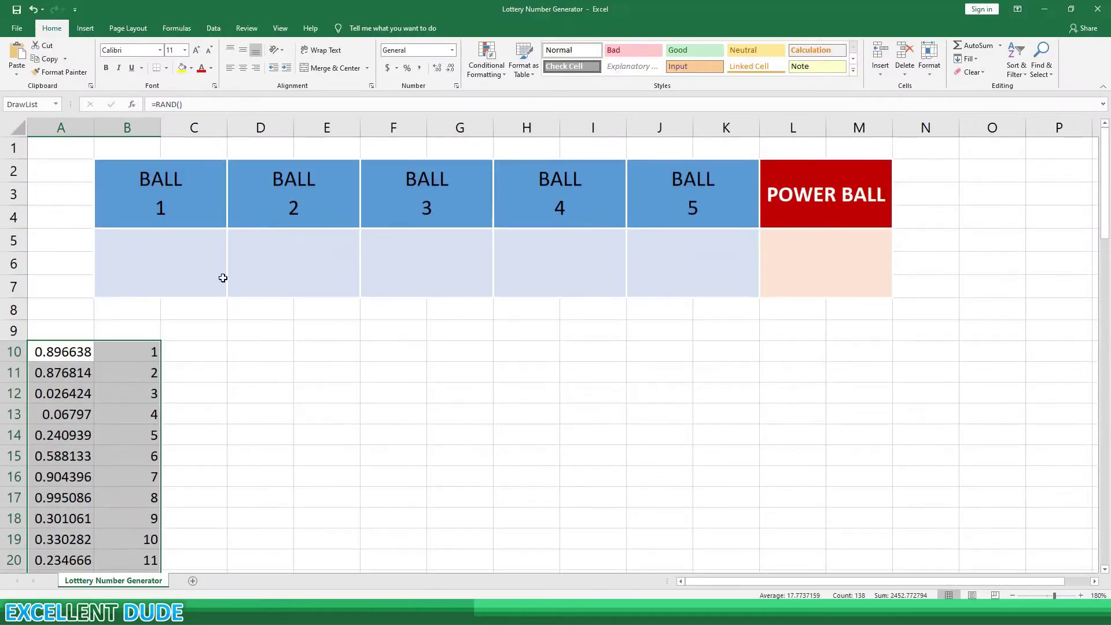
click(224, 336)
key(Down)
key(Right)
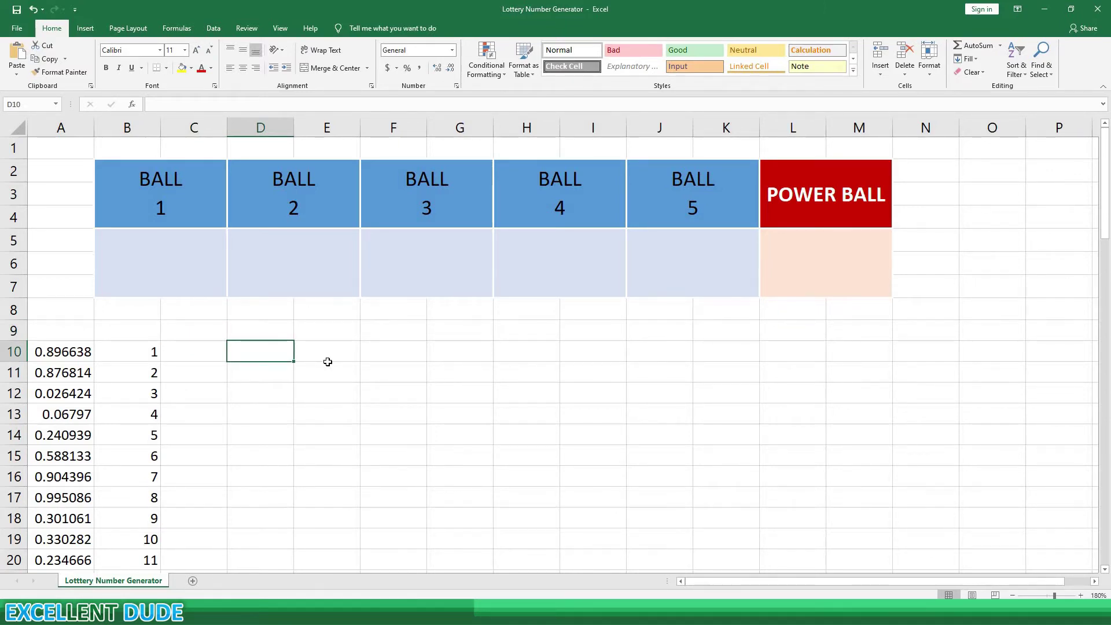
Step: Enter =LARGE(A10:A78,1) in D10
text(=LARGE)
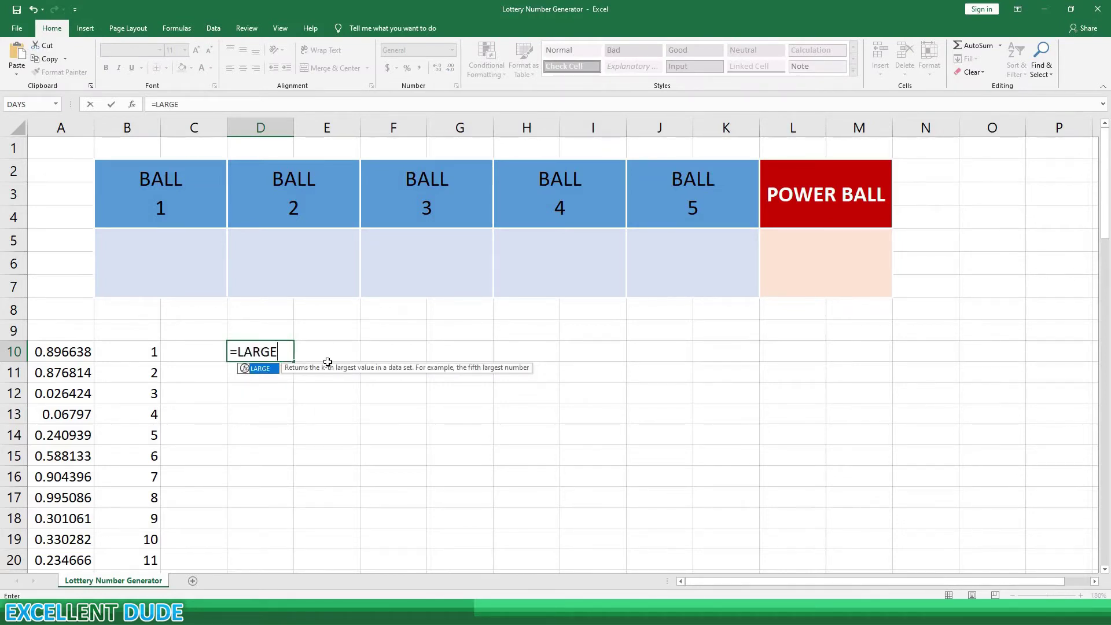
text(()
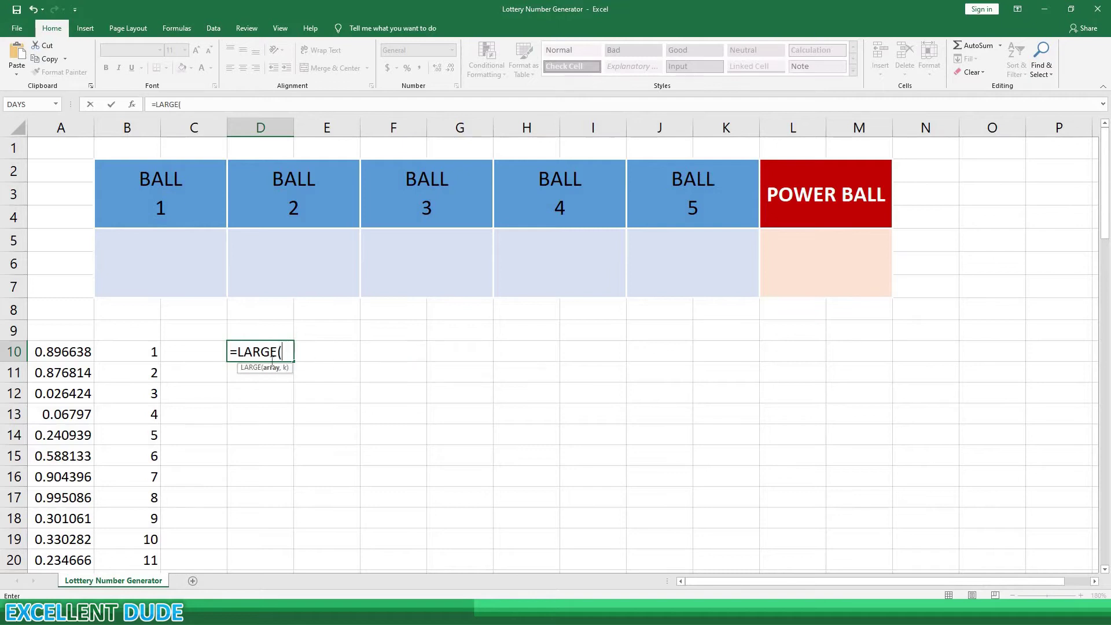
drag(80, 352, 77, 564)
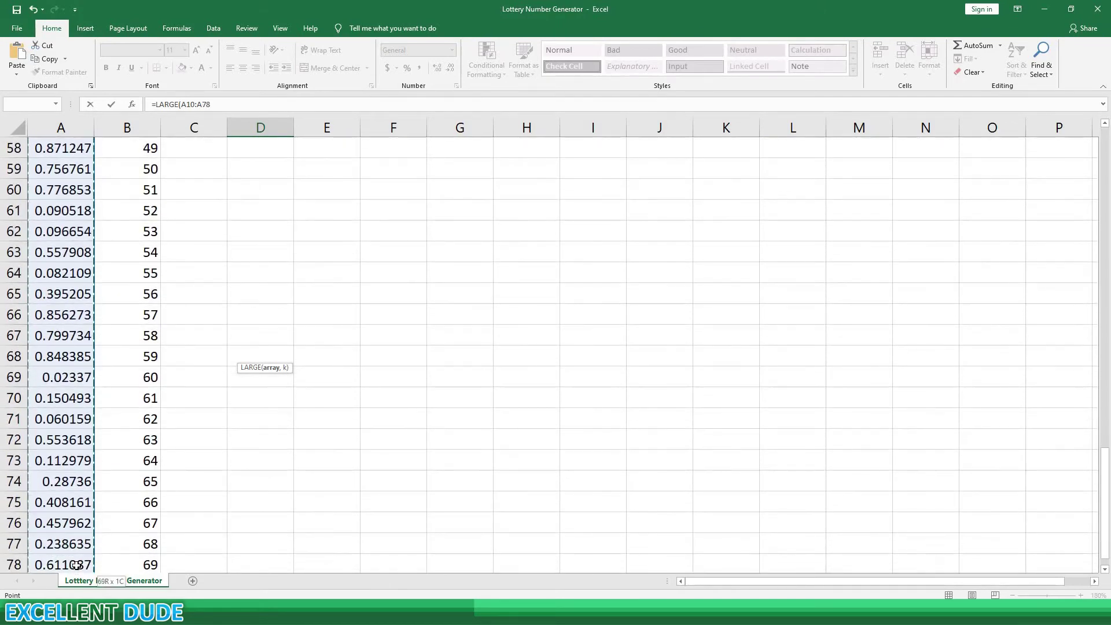
scroll(263, 382, up, 6)
scroll(288, 335, up, 13)
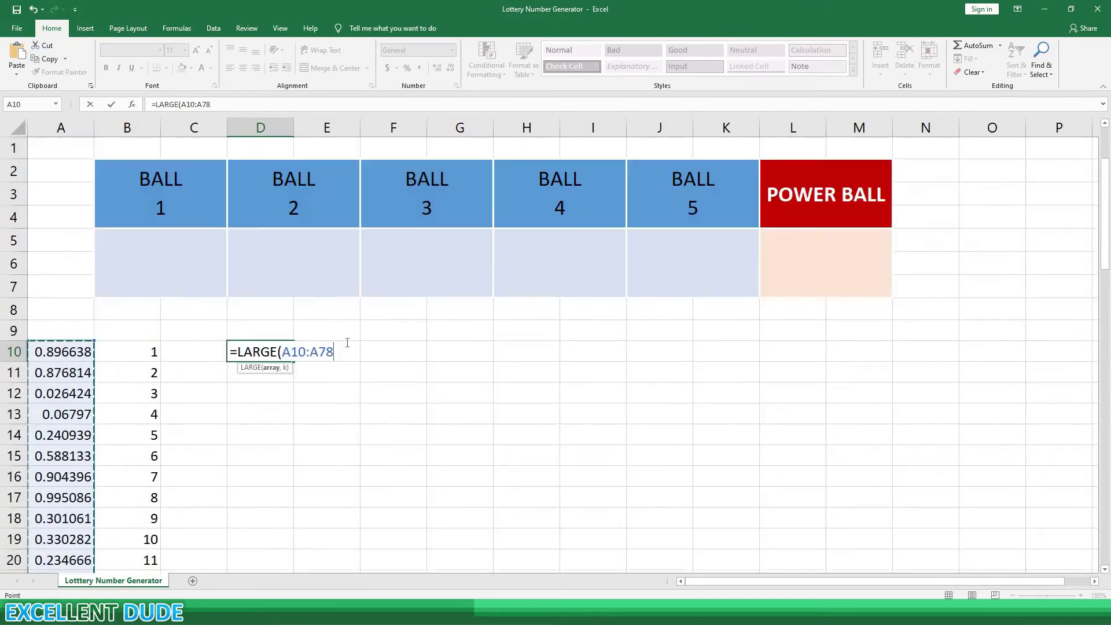
text(,1)
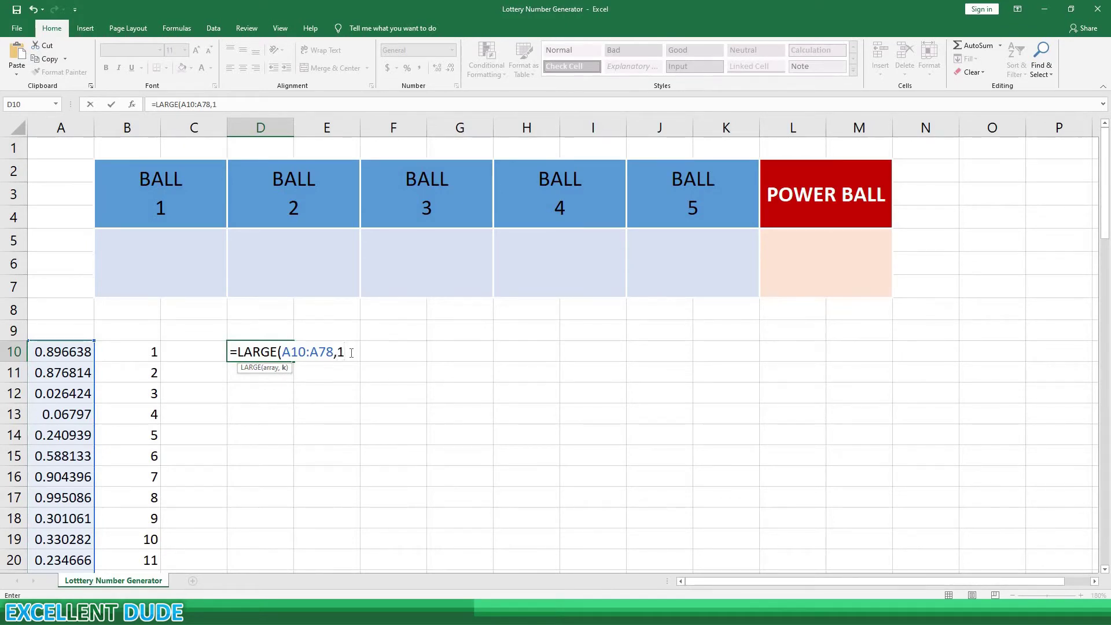
text())
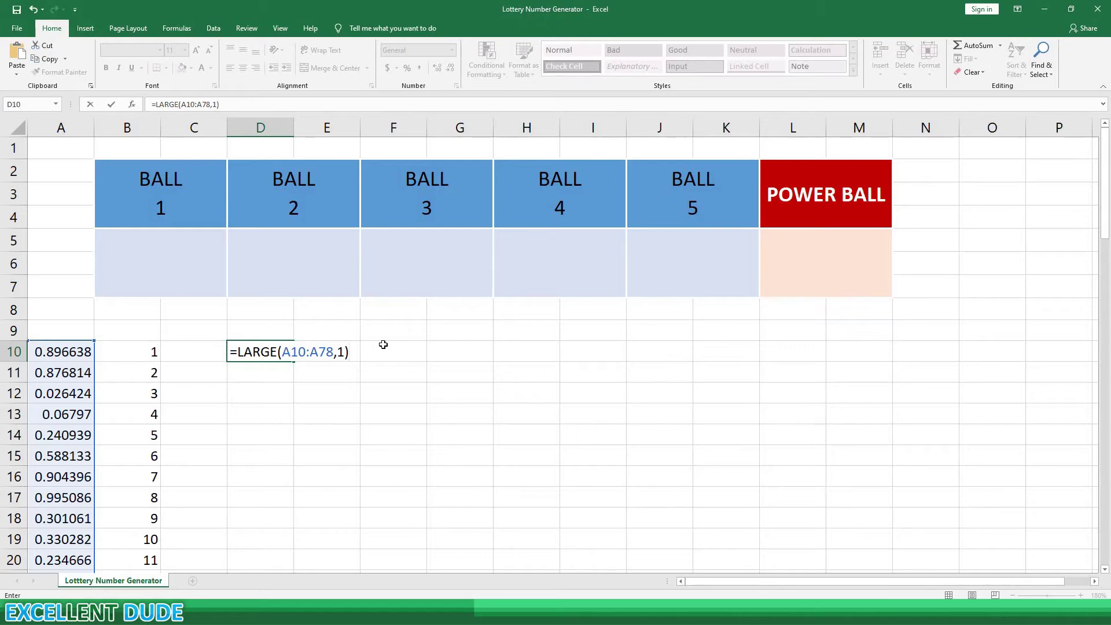
key(Return)
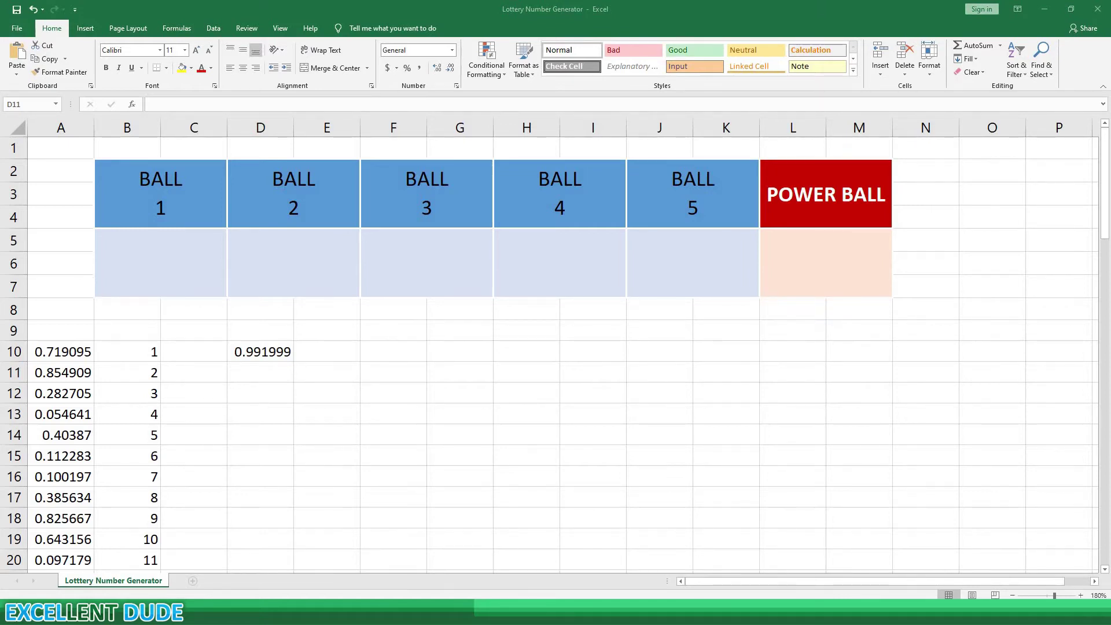
Step: Paste the LARGE formula into D11:D14 and check the ranks run 2 through 5
click(260, 375)
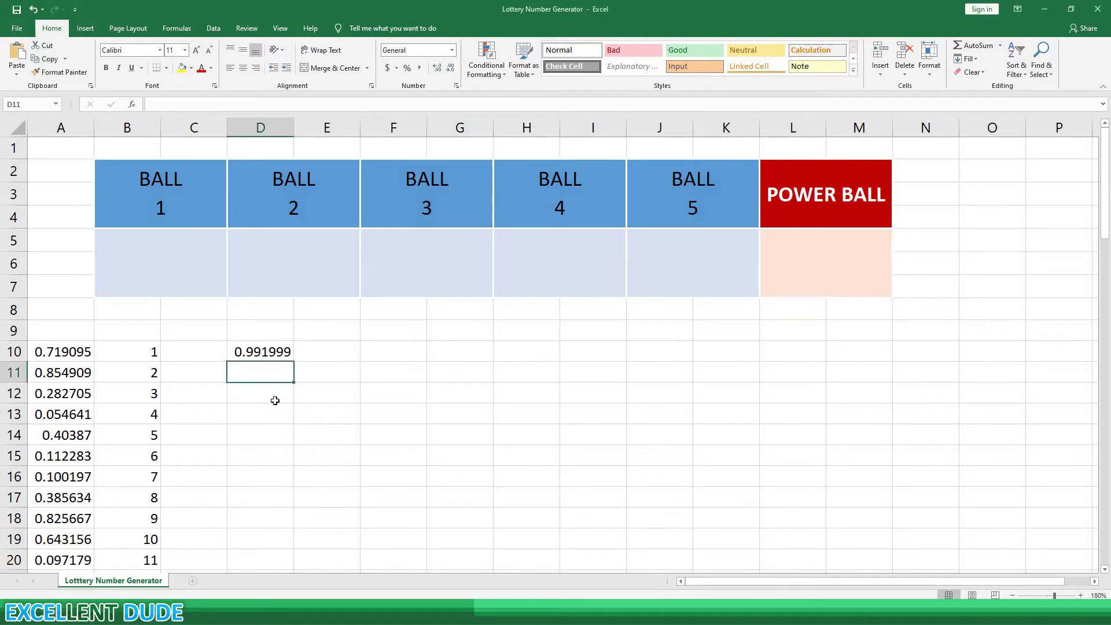
text(0.974586 0.968184 0.949986 0.929179)
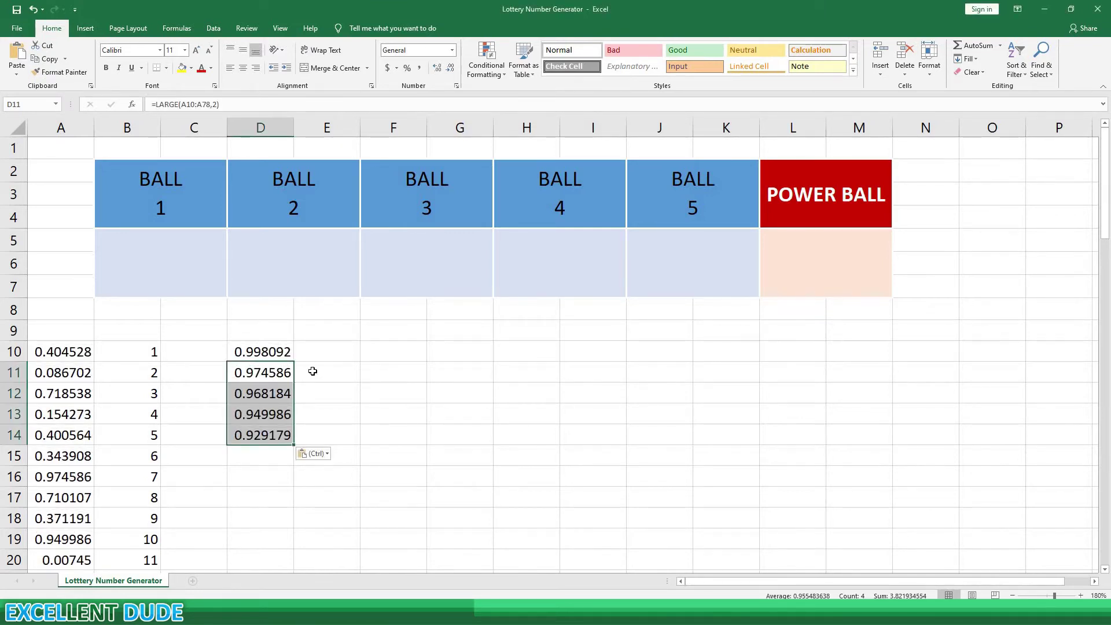
click(302, 372)
click(279, 354)
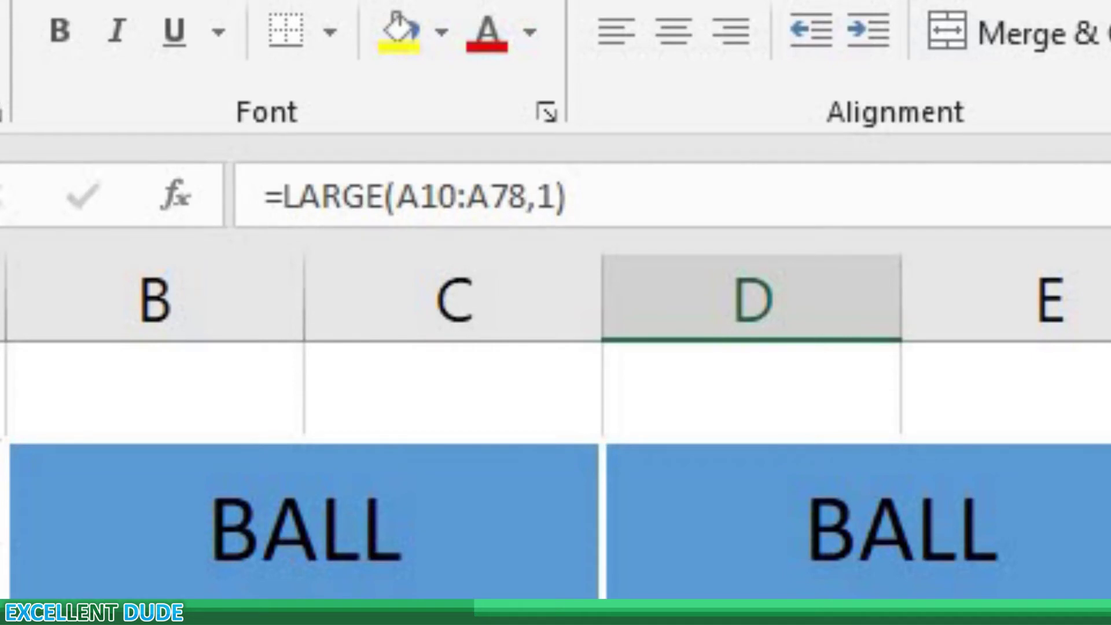
key(Down)
key(Down)
key(Down)
key(Down)
click(344, 376)
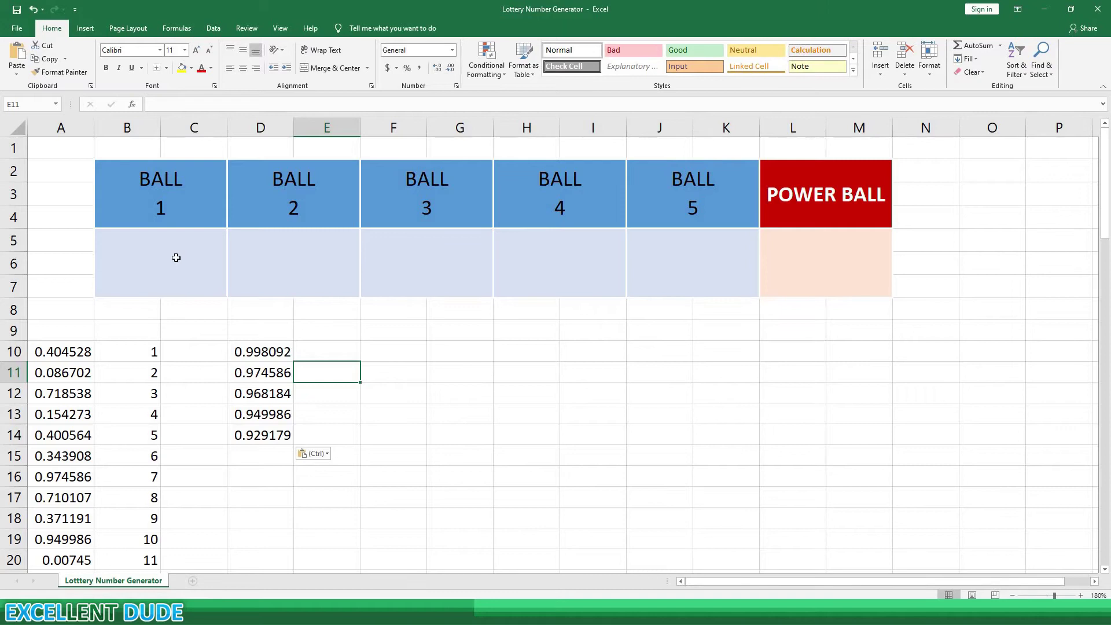
Step: Enter =vlookup(d10,DrawList,2,False) in the Ball 1 cell
click(193, 258)
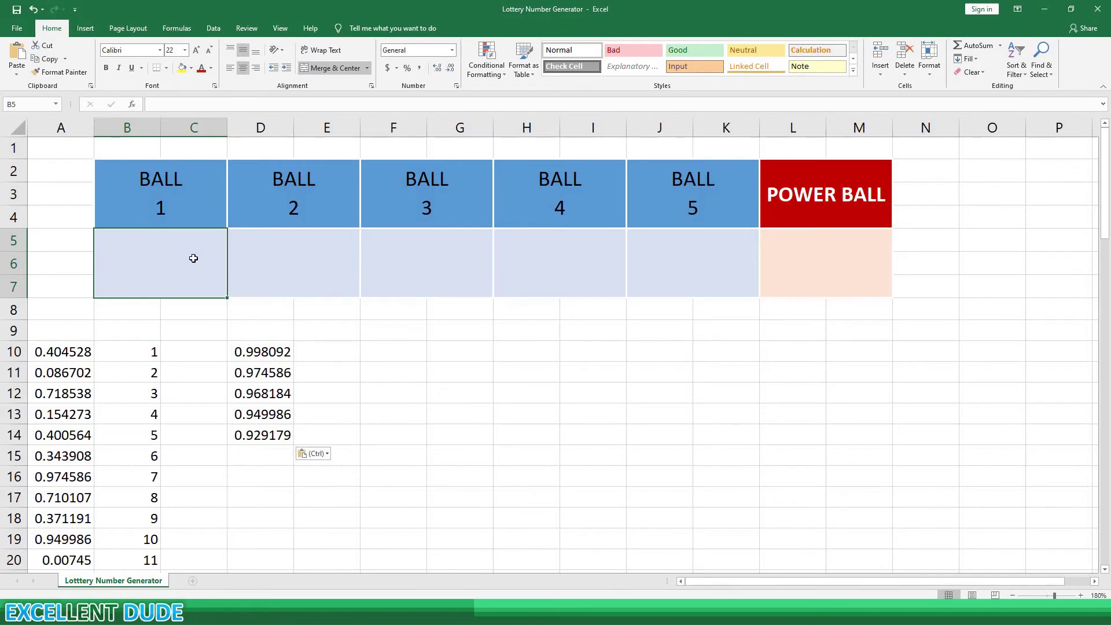
text(=)
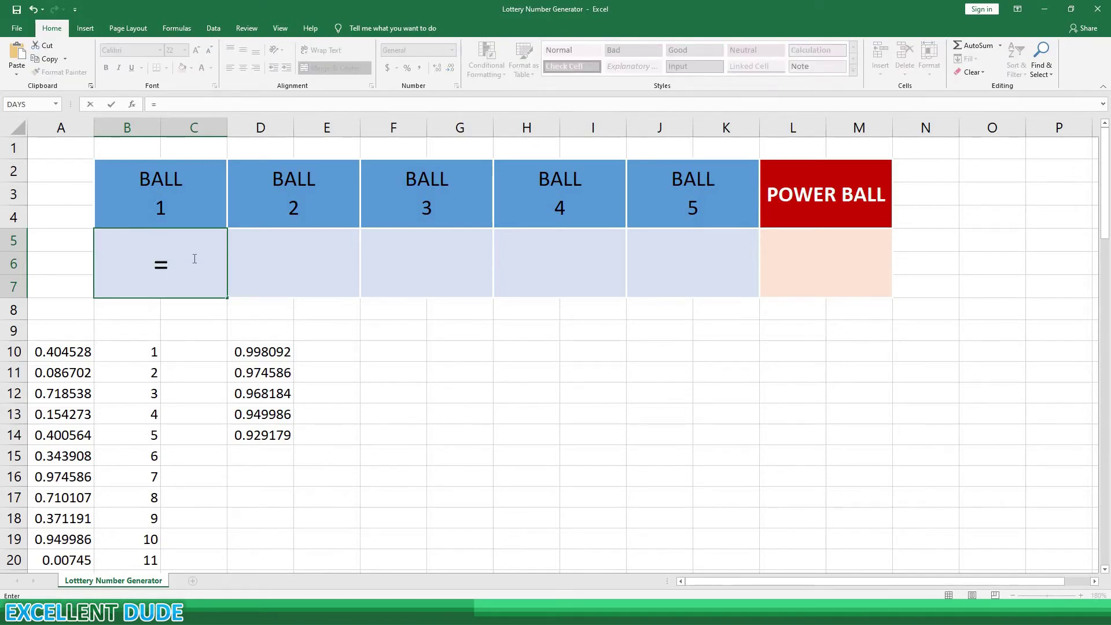
text(vlooku)
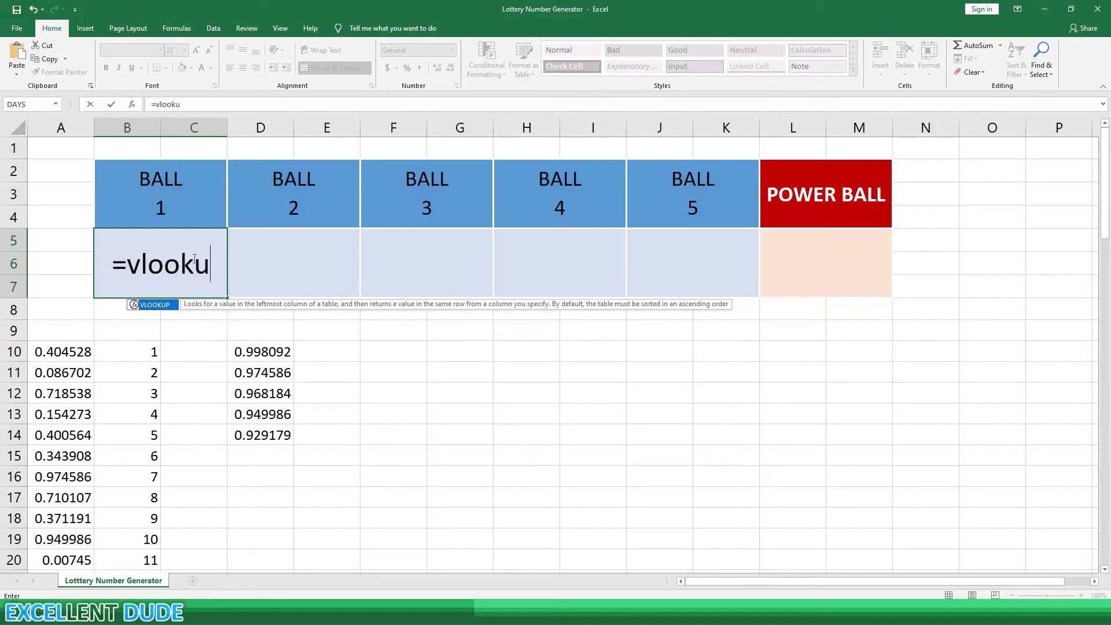
text(p()
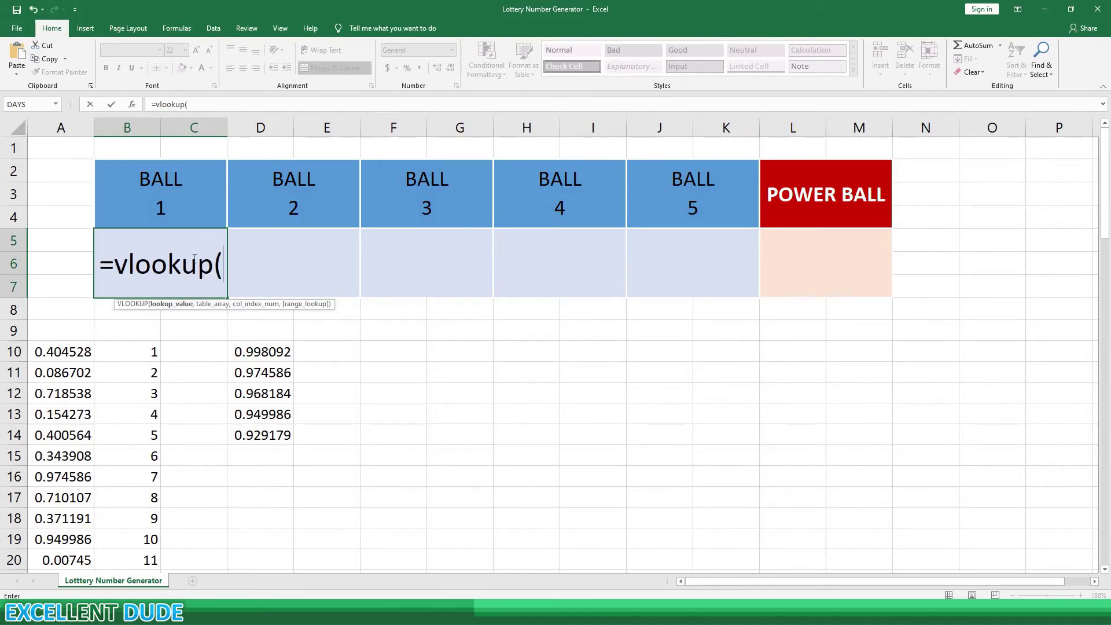
text(d10)
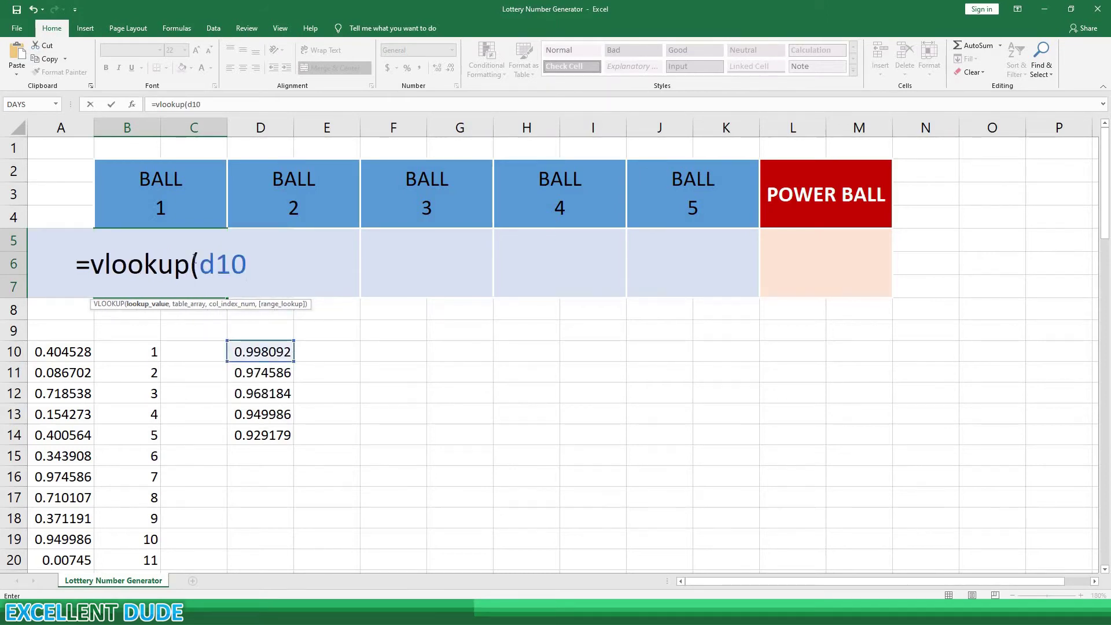
text(,)
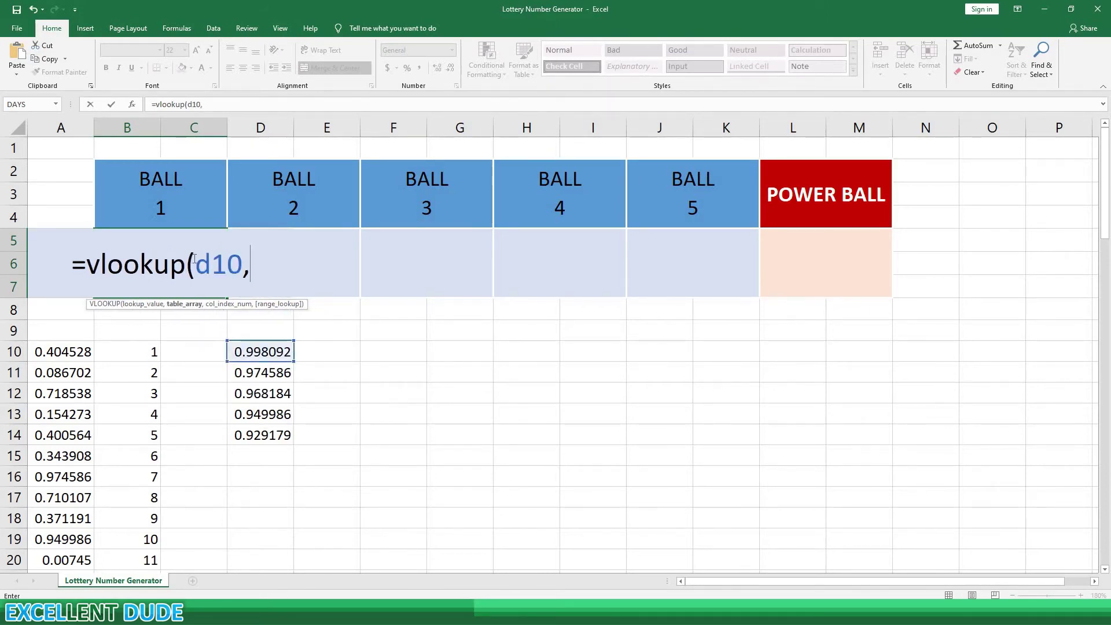
text(Draw)
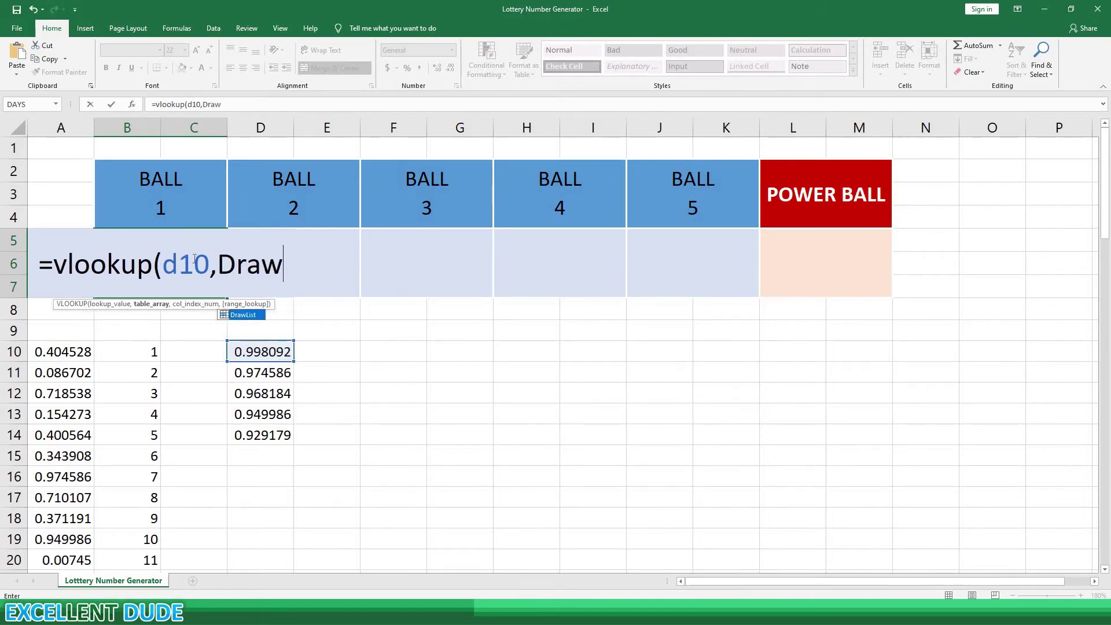
text(List)
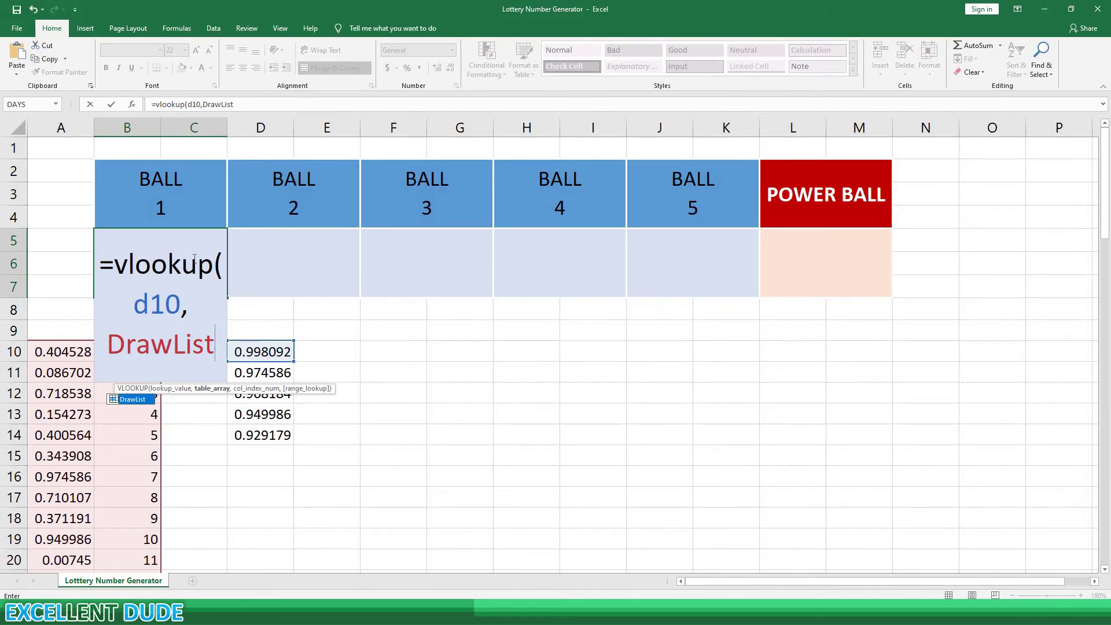
text(,)
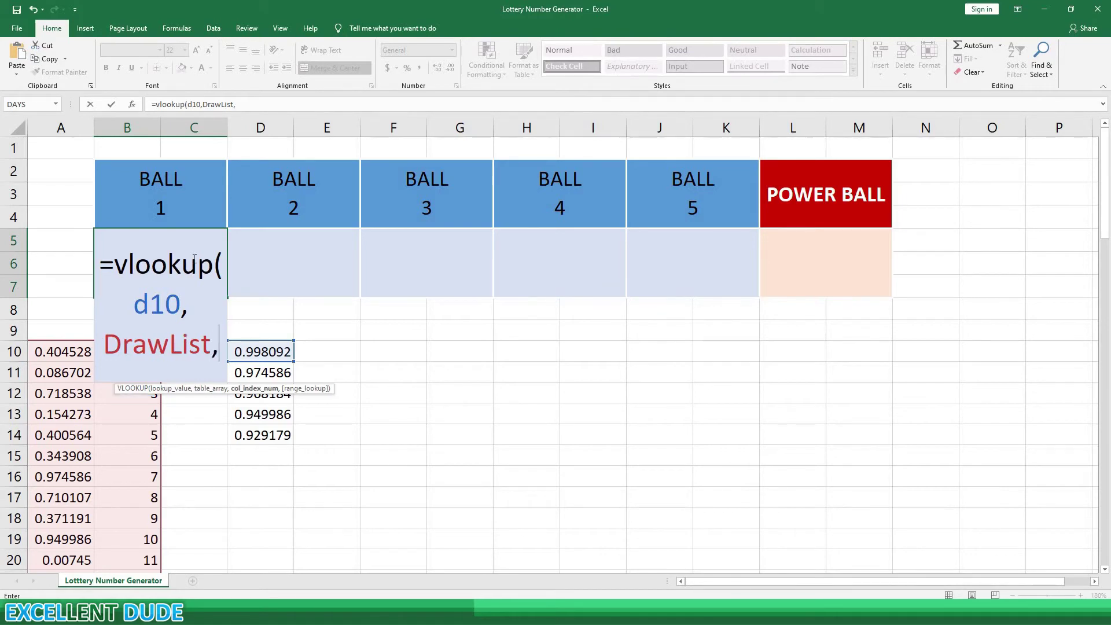
text(2)
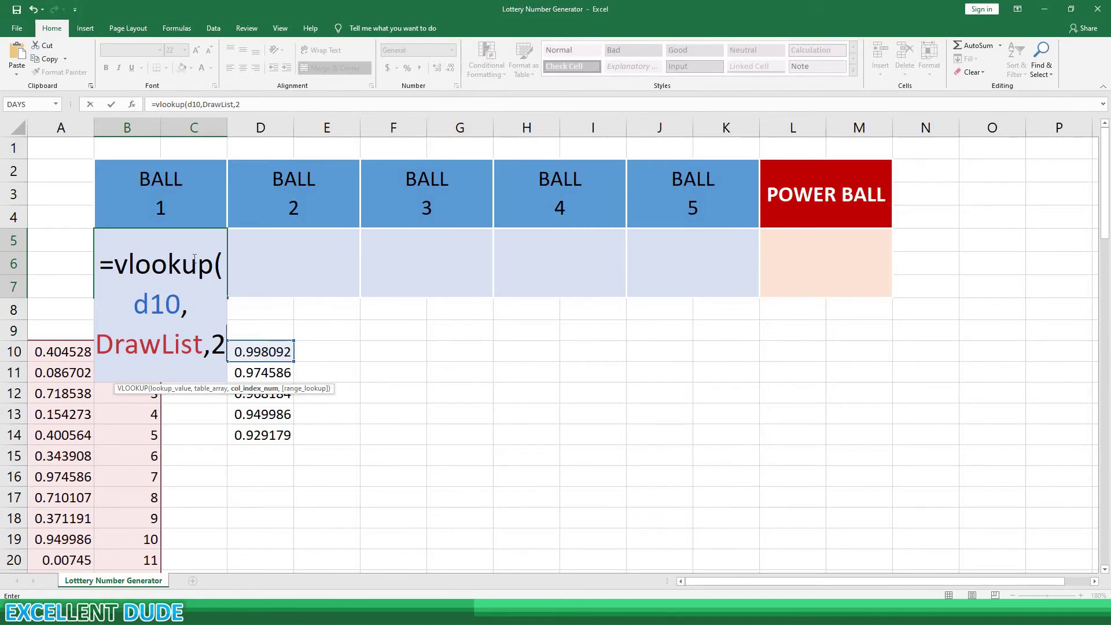
text(,)
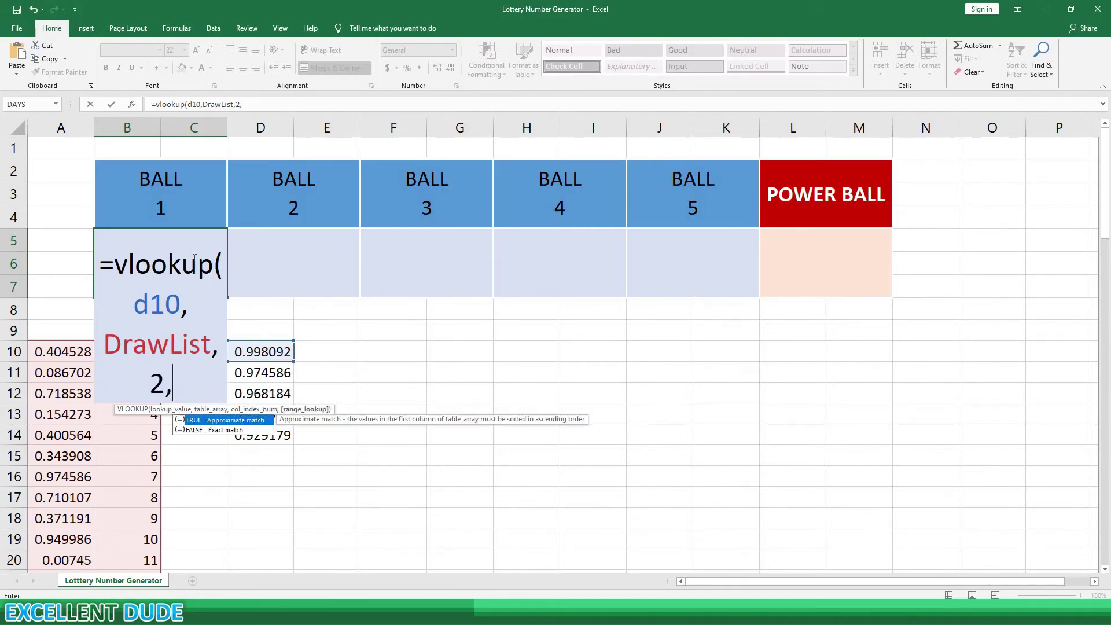
text(Fa)
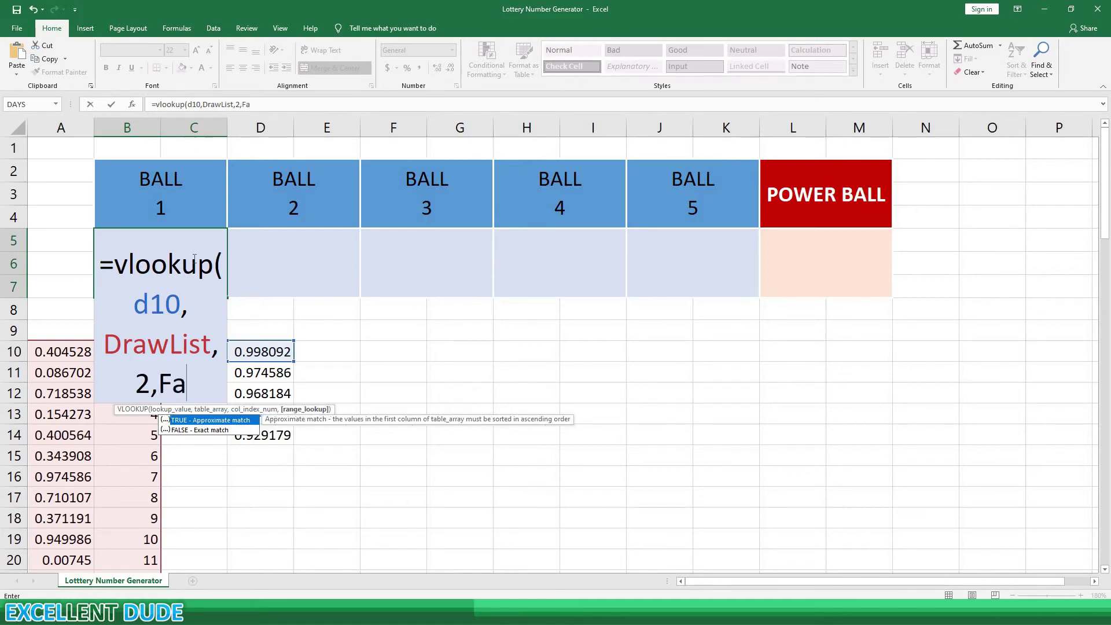
text(lse))
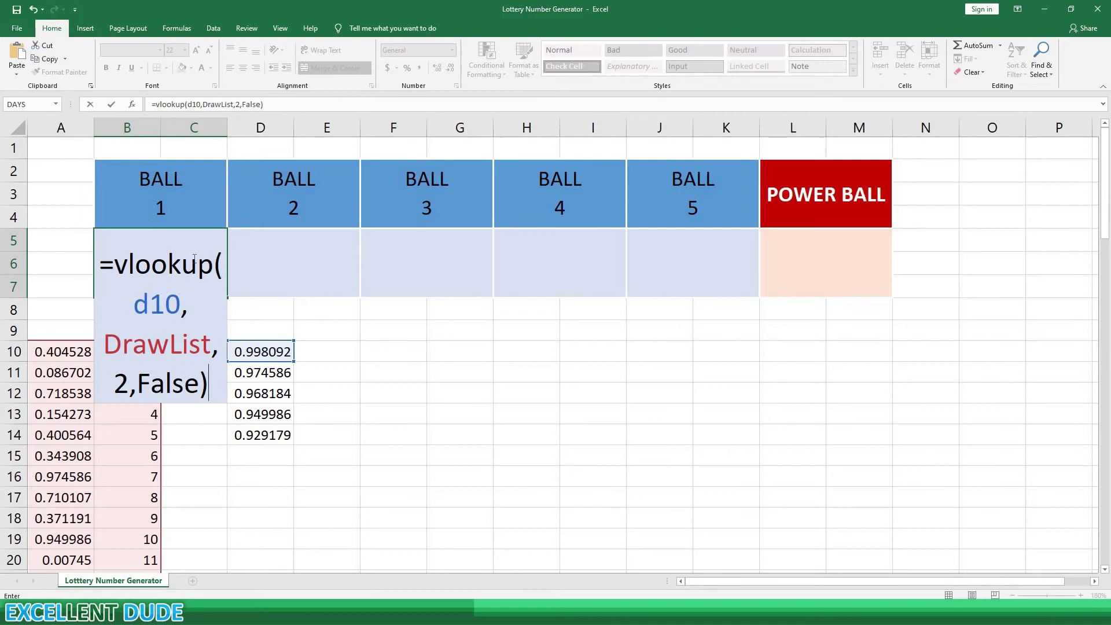
key(Return)
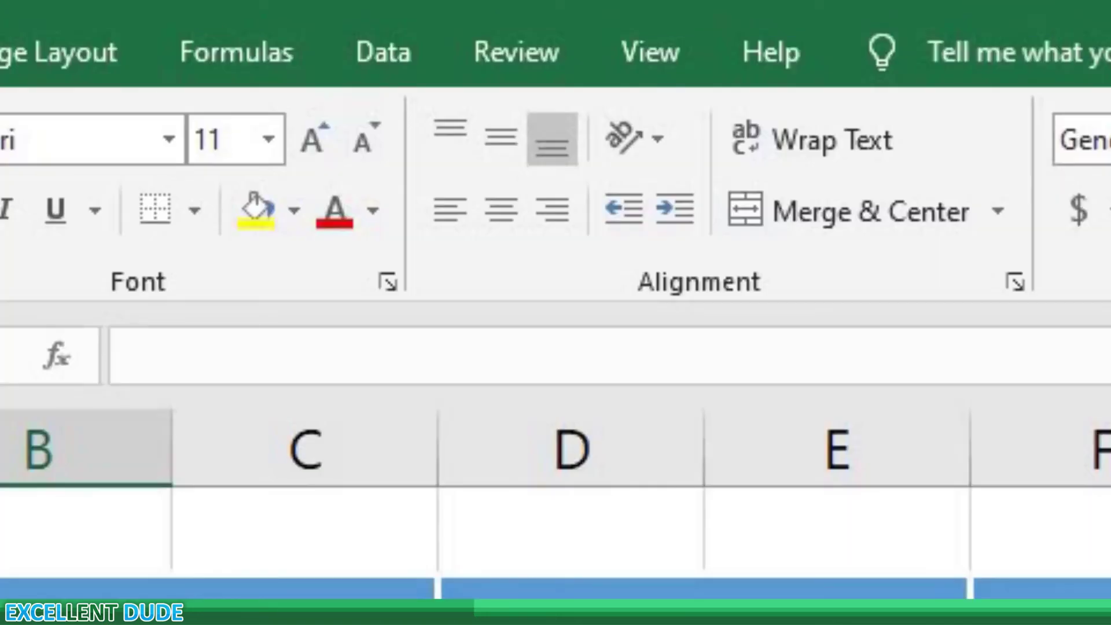
Step: Enter =vlookup(d11,DrawList,2,False) in the Ball 2 cell
click(270, 250)
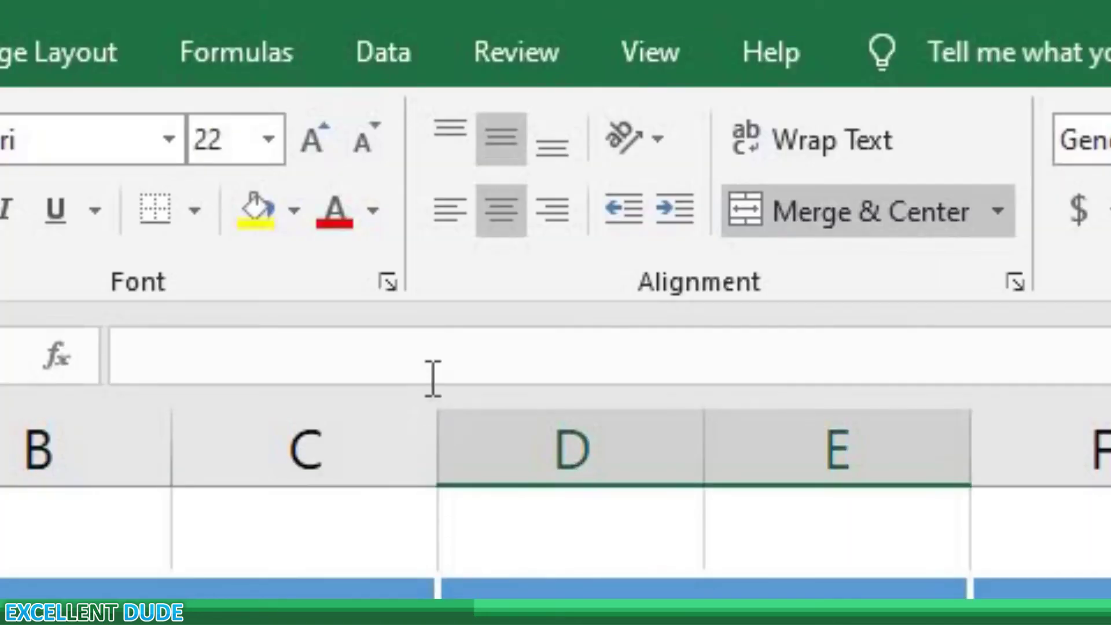
click(463, 354)
text(=vlookup(d11,DrawList,2,False))
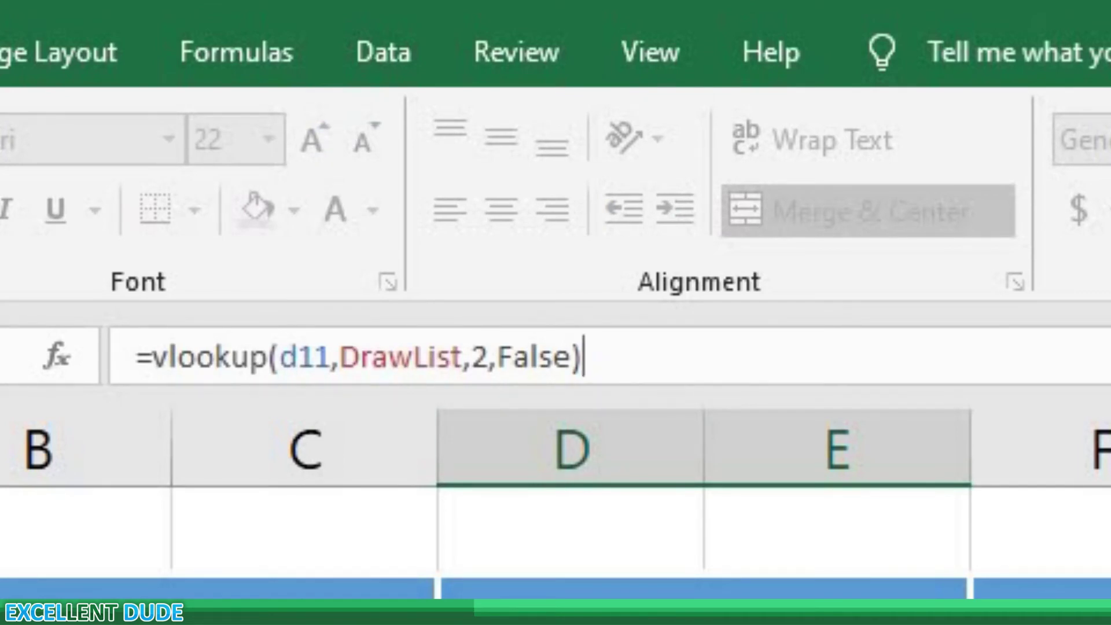
key(Return)
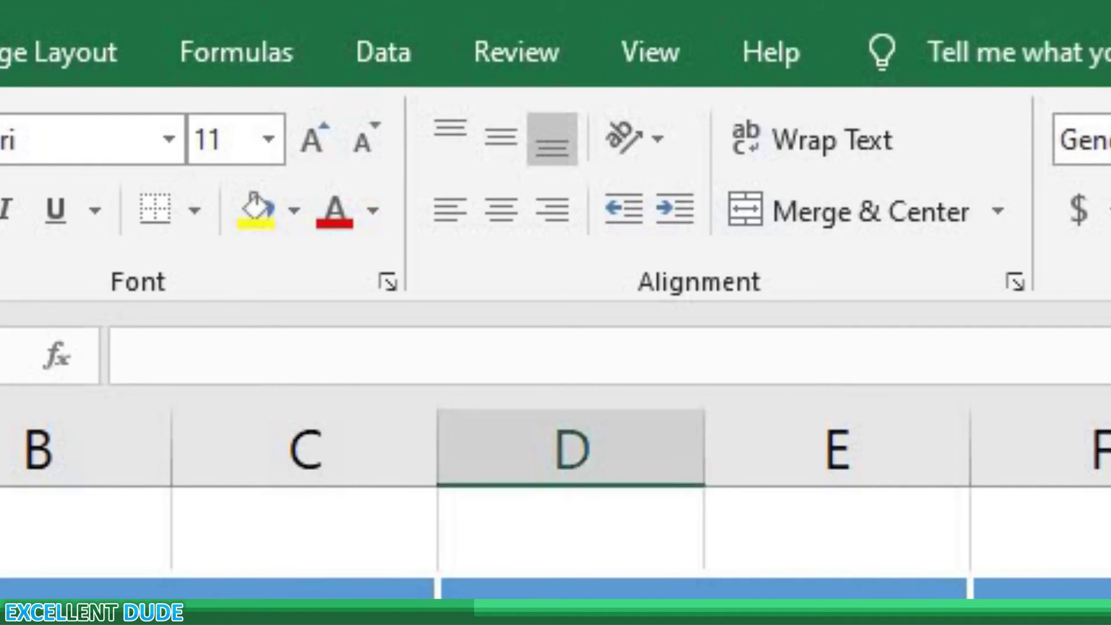
Step: Paste the DrawList lookup into Balls 3, 4 and 5, referencing D12, D13 and D14
click(620, 364)
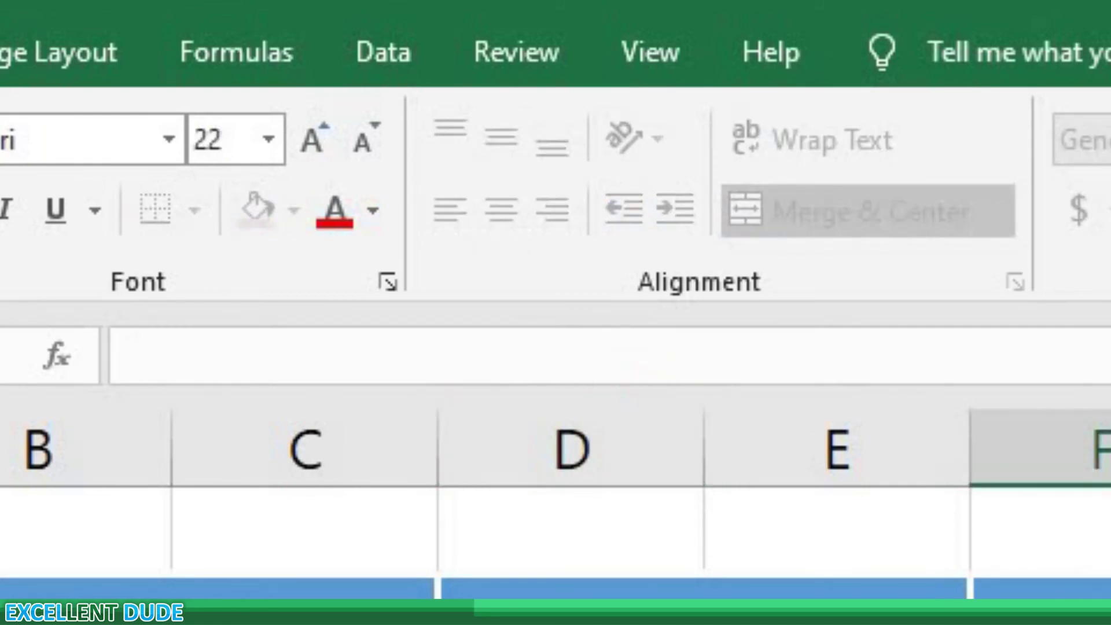
text(=vlookup(d12,DrawList,2,False))
key(Return)
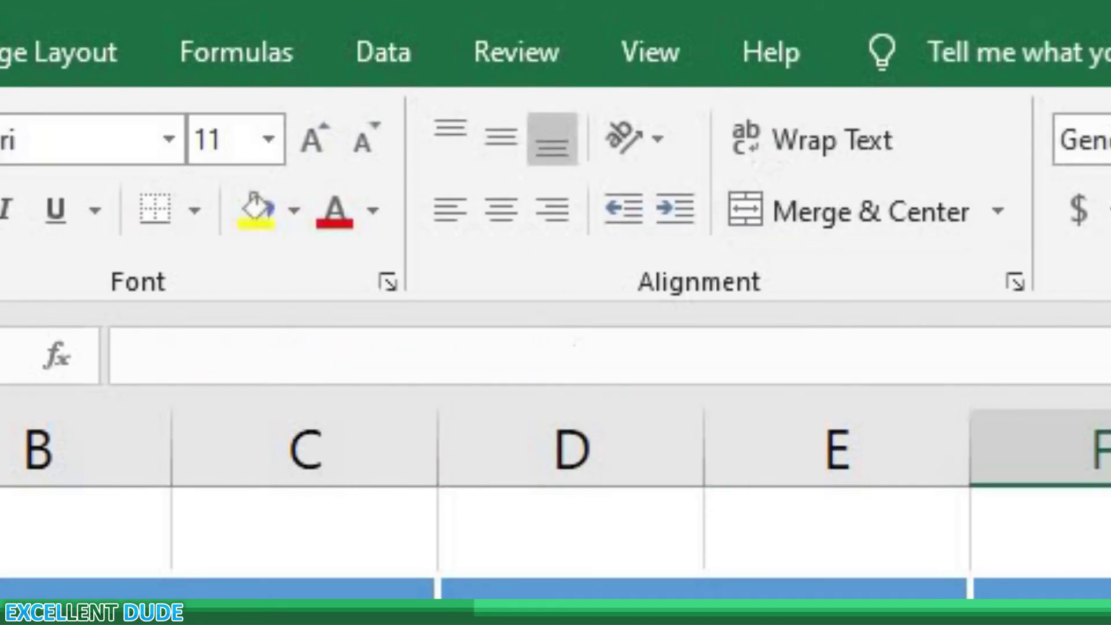
key(Right)
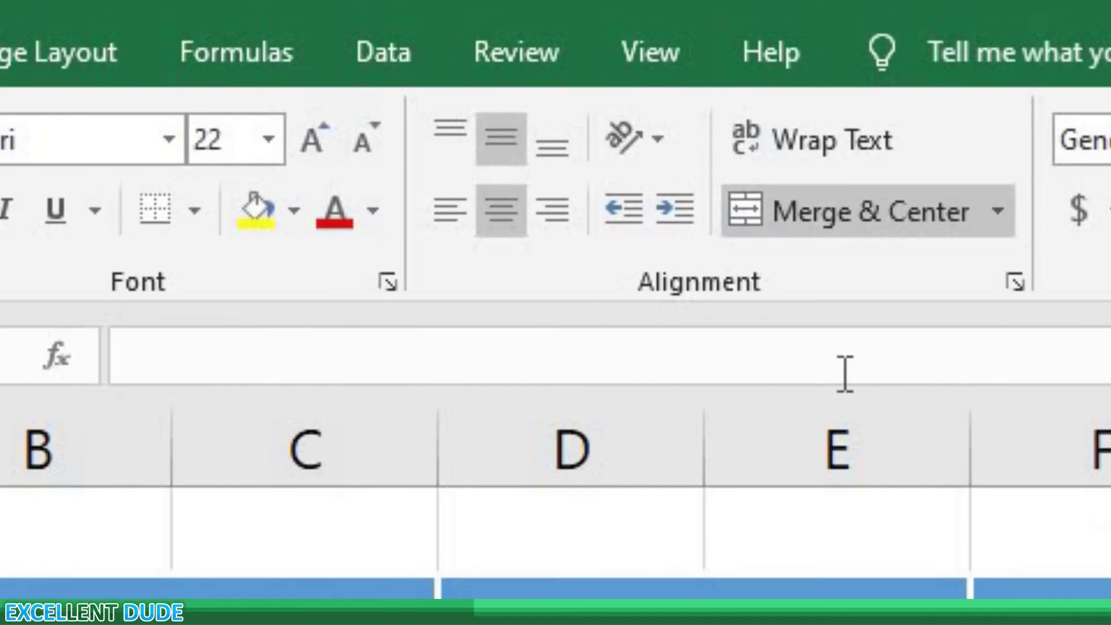
click(875, 370)
text(=vlookup(d13,DrawList,2,False))
key(Return)
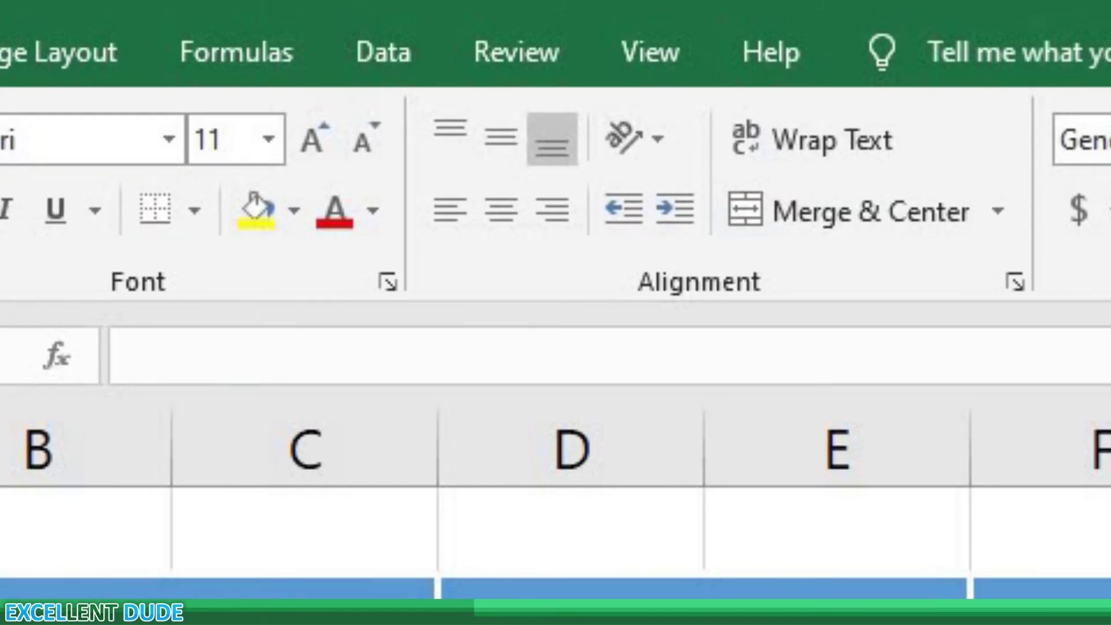
click(570, 334)
text(=vlookup(d14,DrawList,2,False))
key(Return)
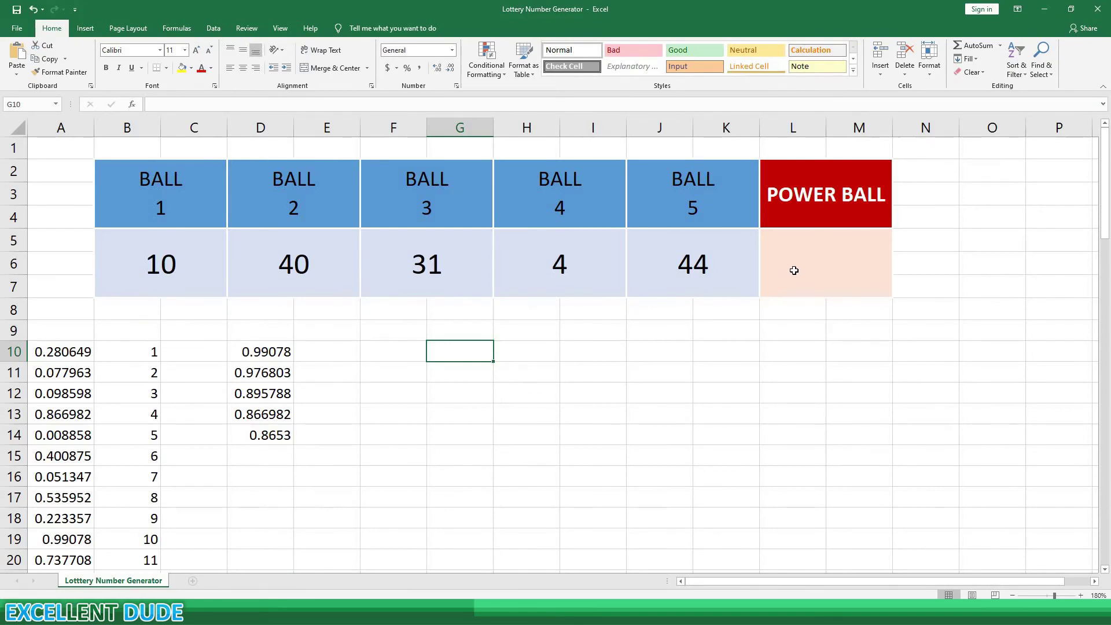
Step: Enter =RANDBETWEEN(1,26) in the Power Ball cell L5
click(793, 270)
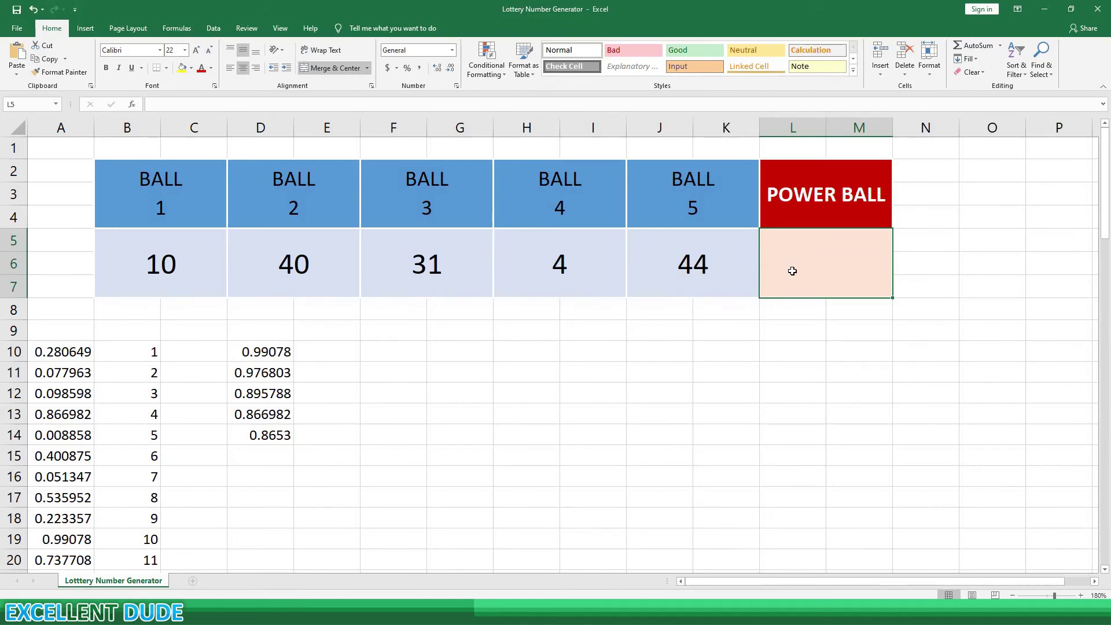
text(=)
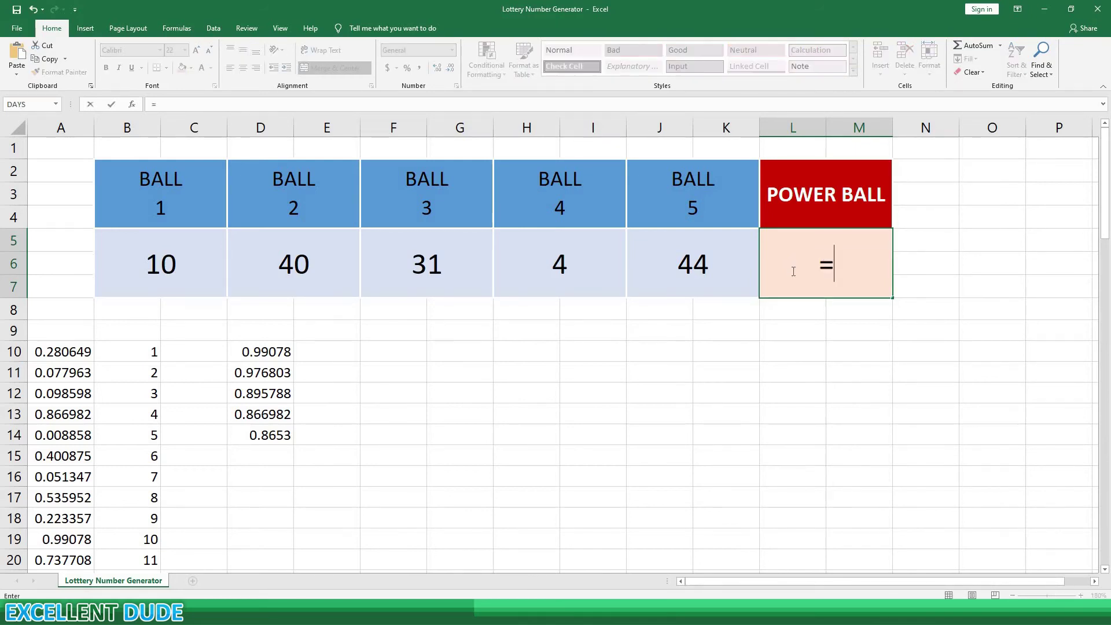
text(RANDBE)
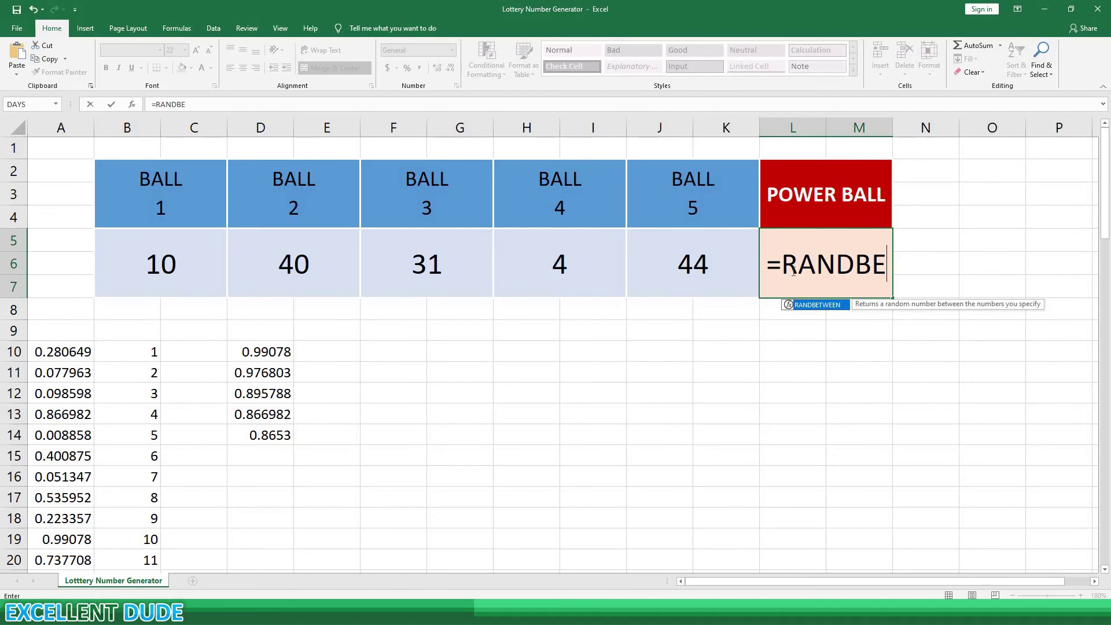
text(TWEEN()
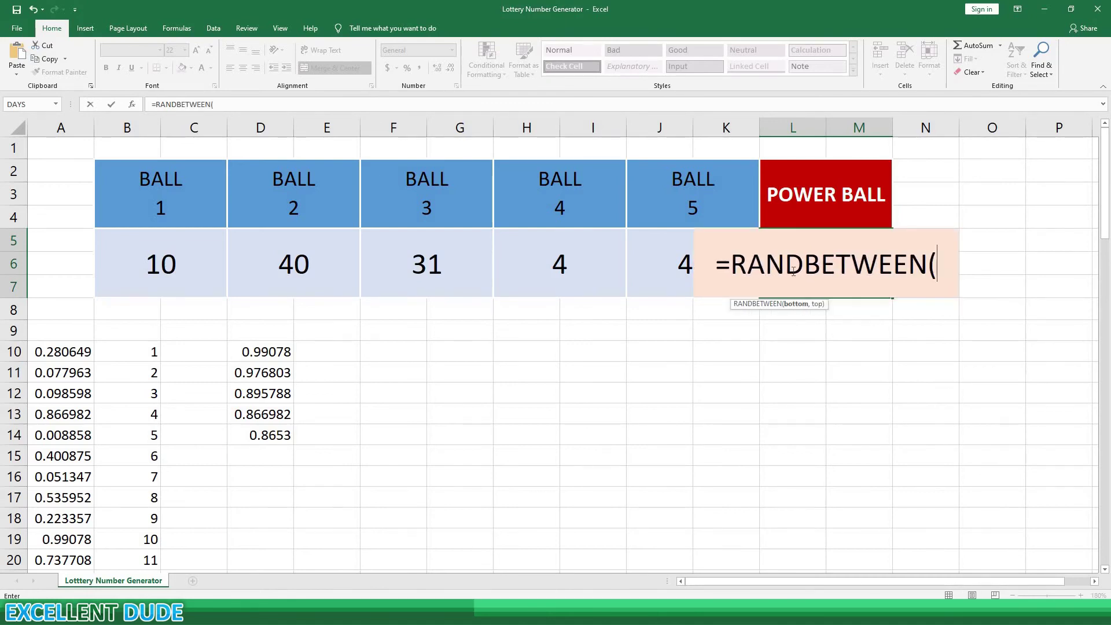
text(1,)
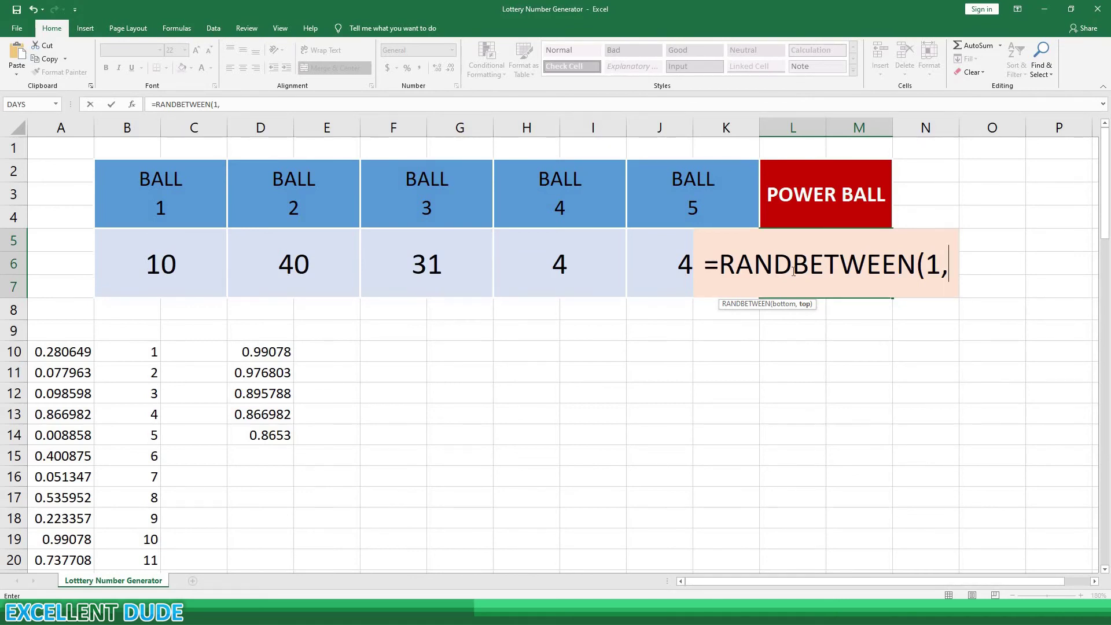
text(26))
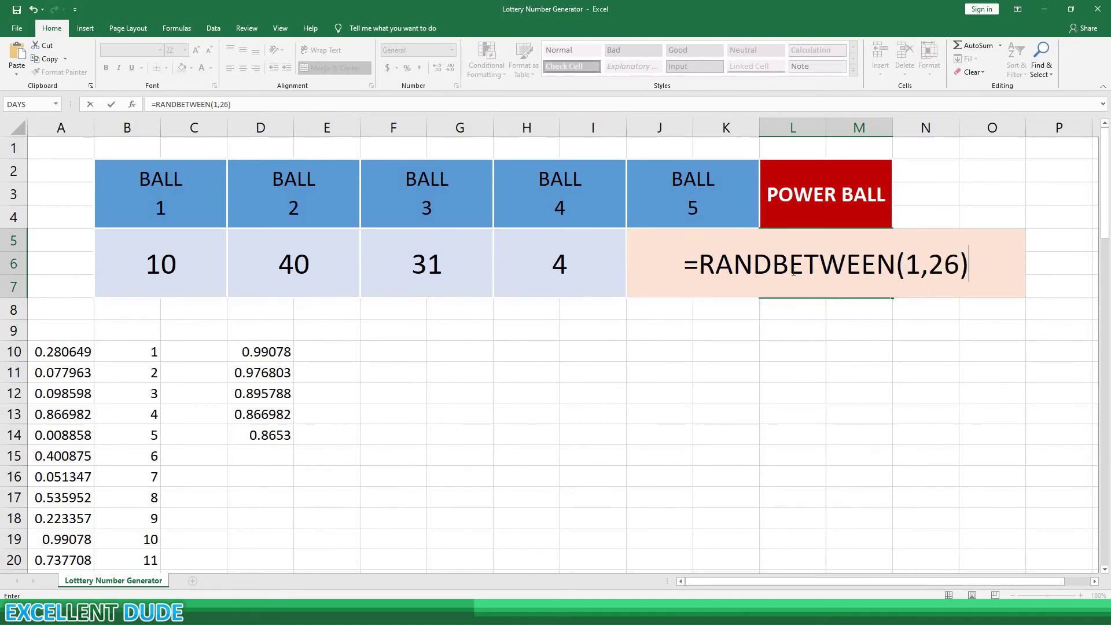
key(Return)
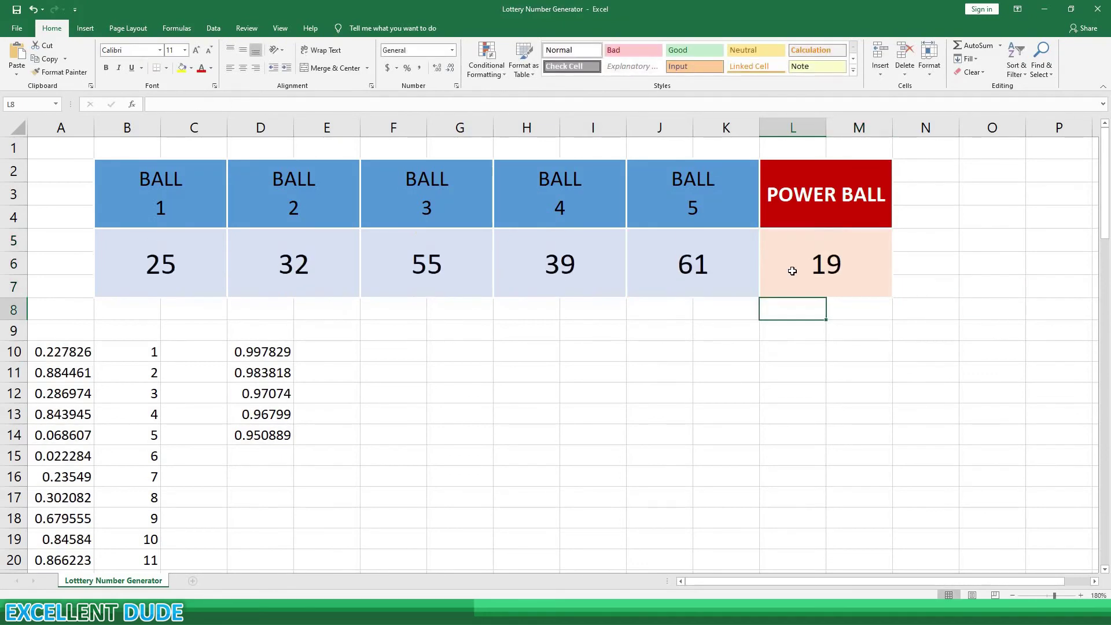
Step: Review the Power Ball formula in L5 and the LARGE formulas in D10 and D11
click(804, 275)
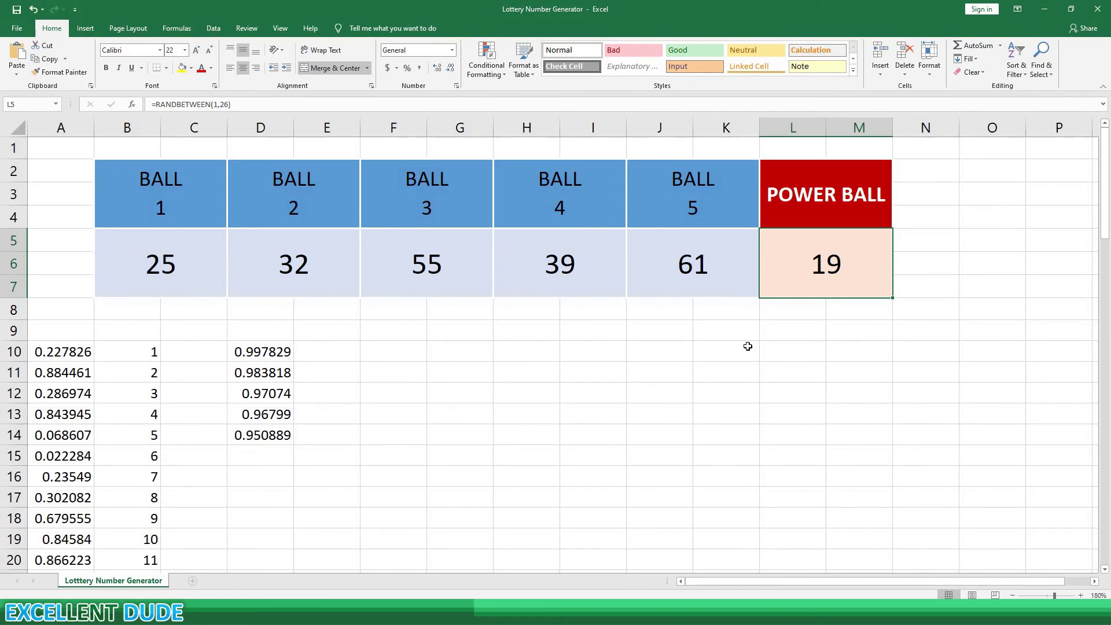
click(719, 352)
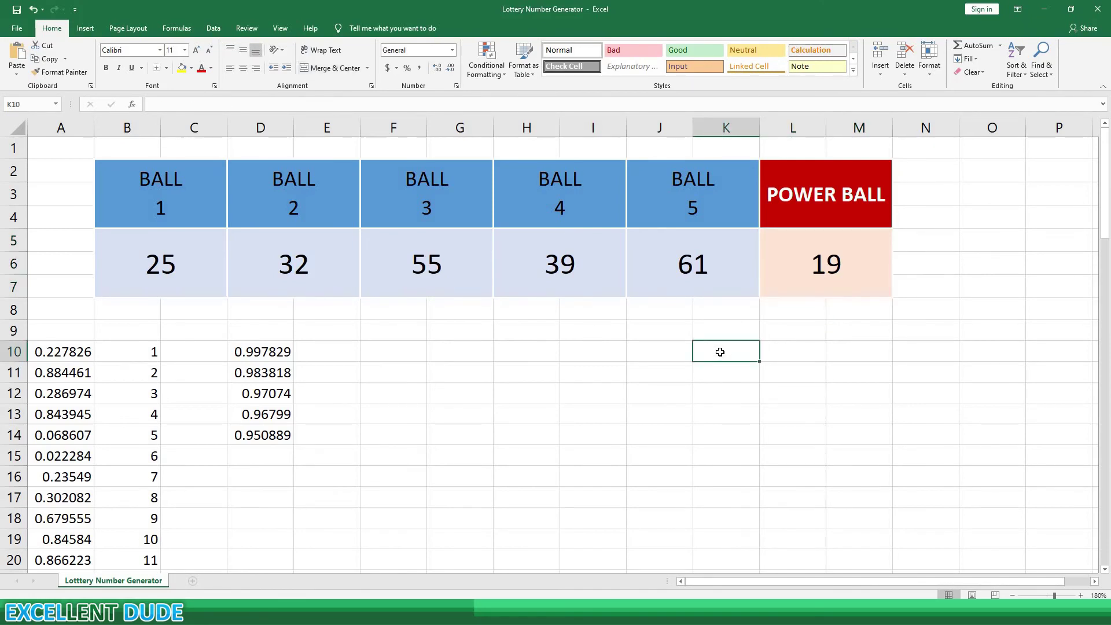
click(806, 278)
click(284, 354)
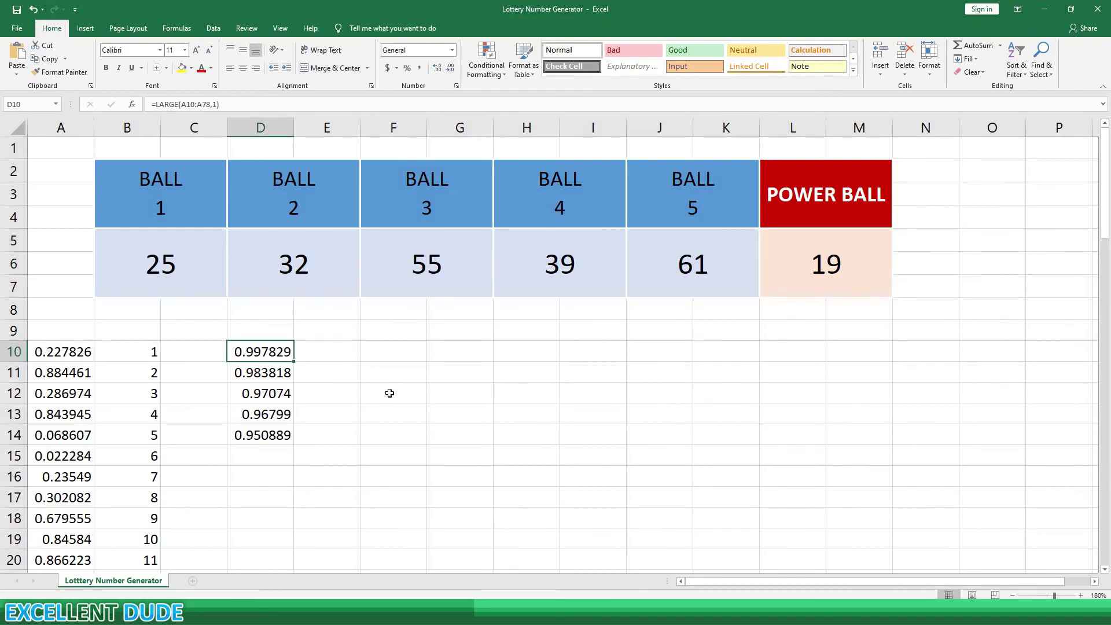
key(Down)
Step: Recalculate the sheet twice with F9 to draw a fresh set of numbers
click(370, 390)
click(460, 372)
key(F9)
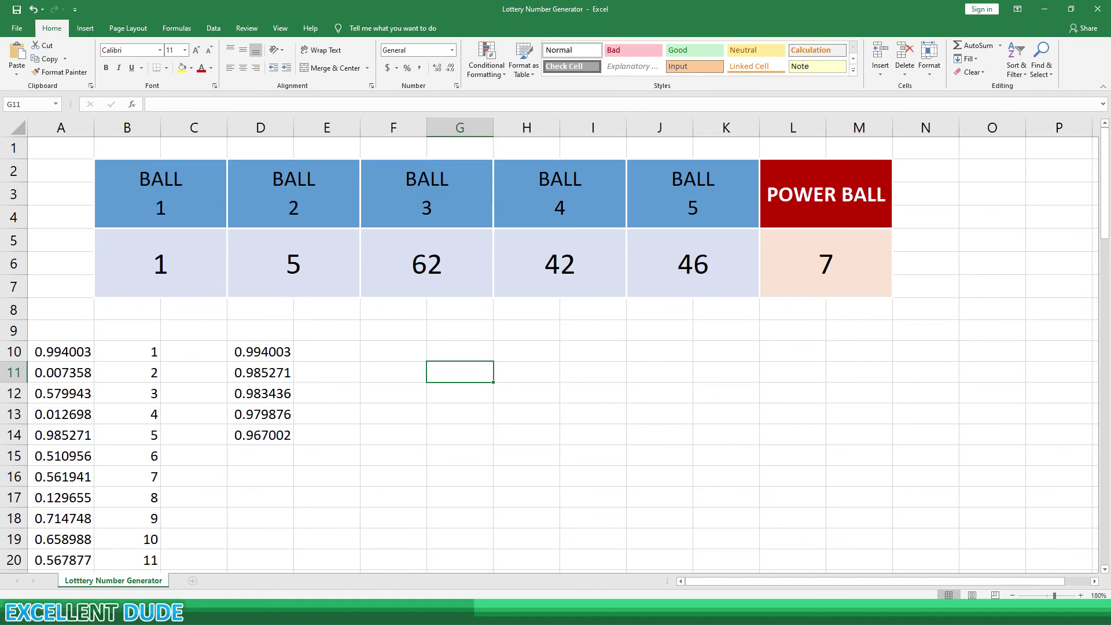
key(F9)
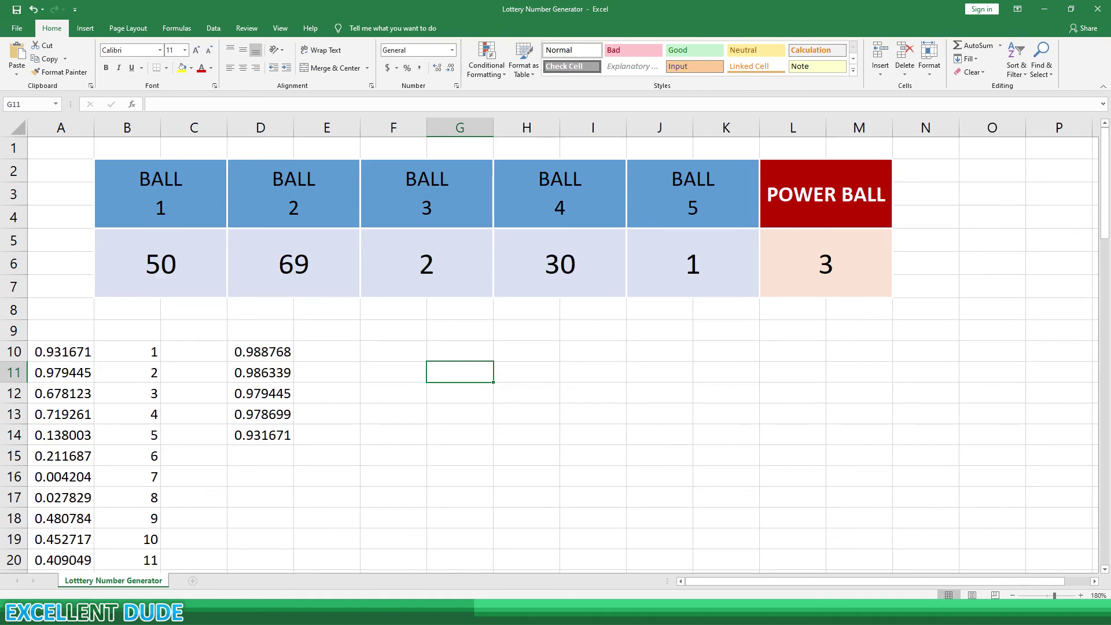